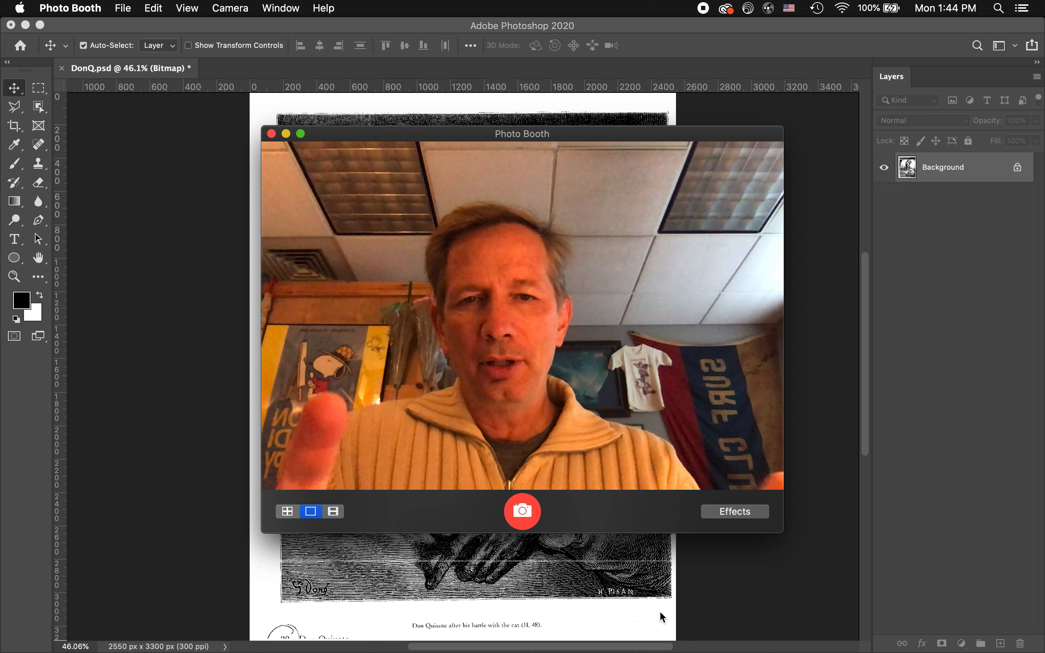
pyautogui.click(660, 611)
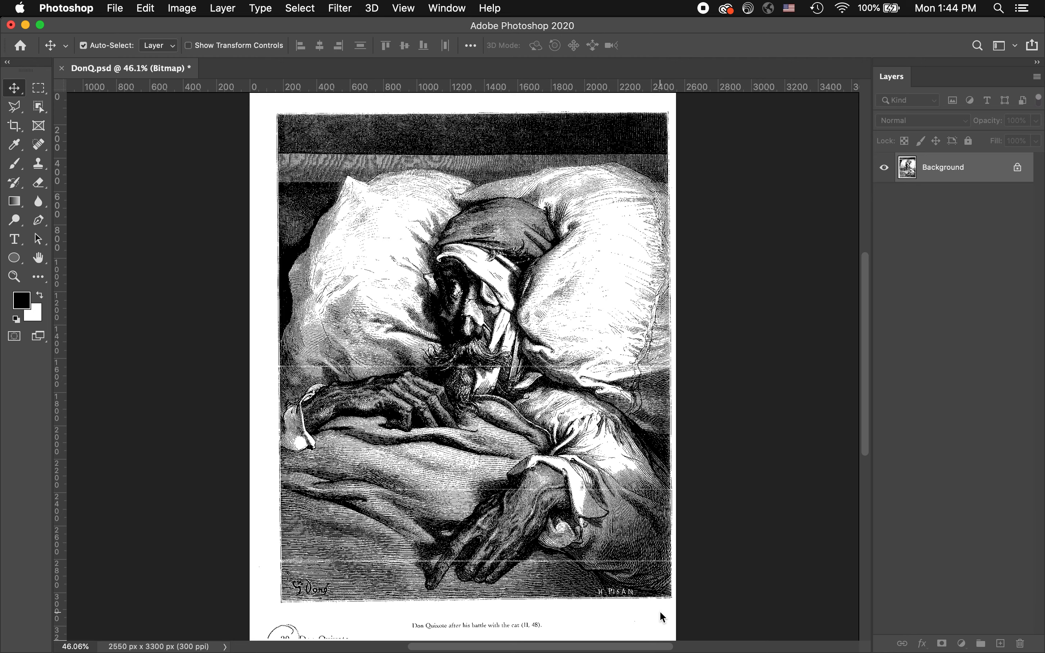
pyautogui.press('super+Tab')
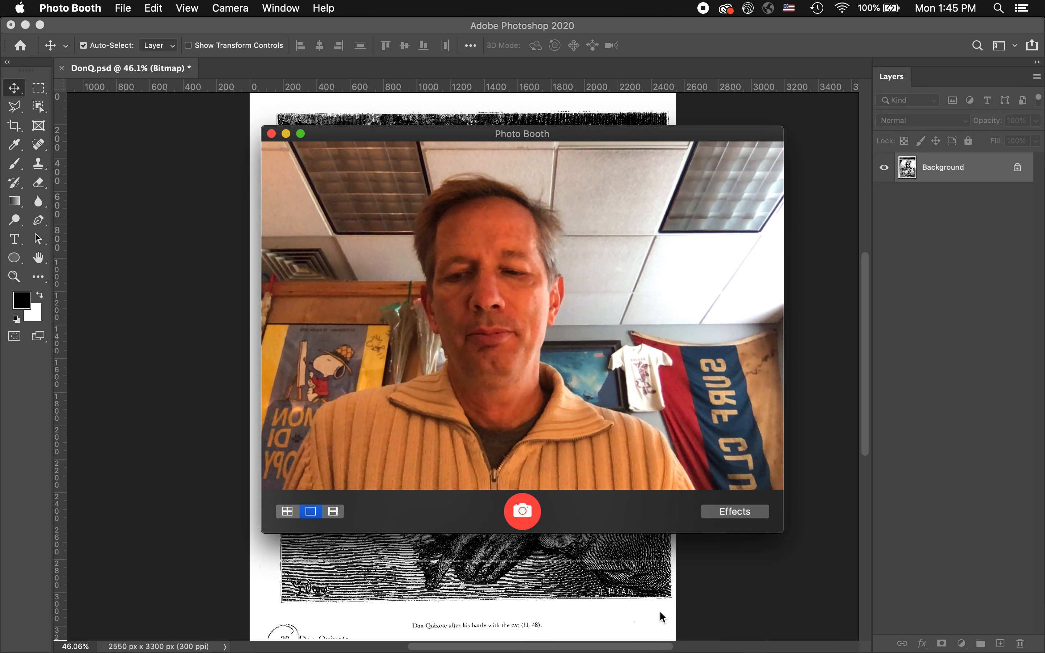
pyautogui.press('super+q')
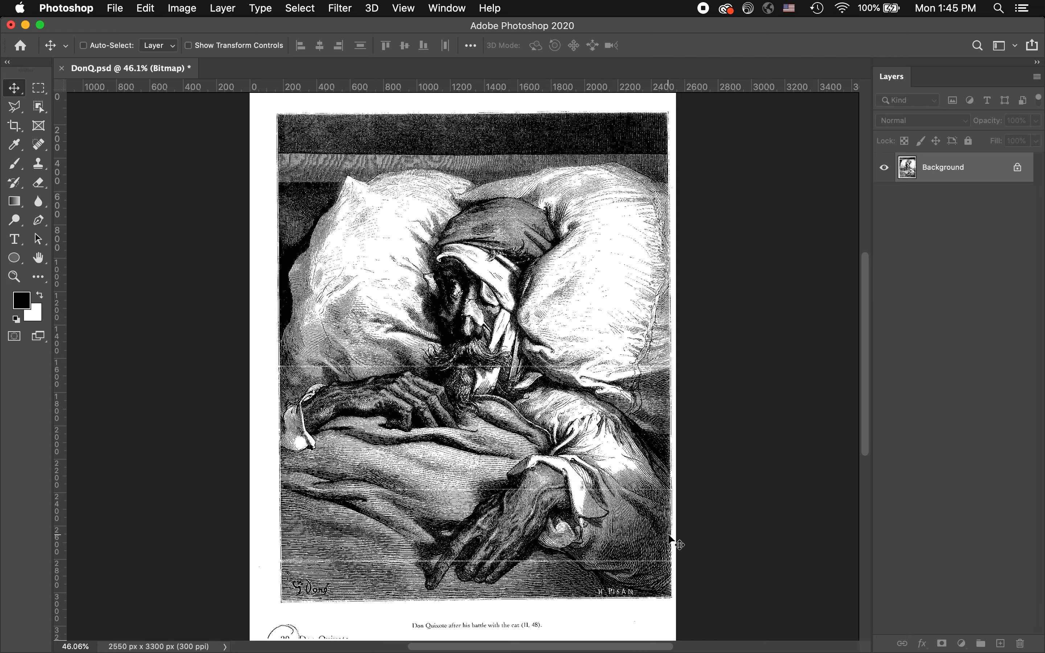
# Examine the engraving's line work around the bandaged face, beard and pillow up close
pyautogui.press('super+equal')
pyautogui.press('super+equal')
pyautogui.press('super+equal')
pyautogui.press('super+equal')
pyautogui.press('super+minus')
pyautogui.press('super+minus')
pyautogui.press('super+minus')
pyautogui.press('super+equal')
pyautogui.press('super+equal')
pyautogui.press('super+equal')
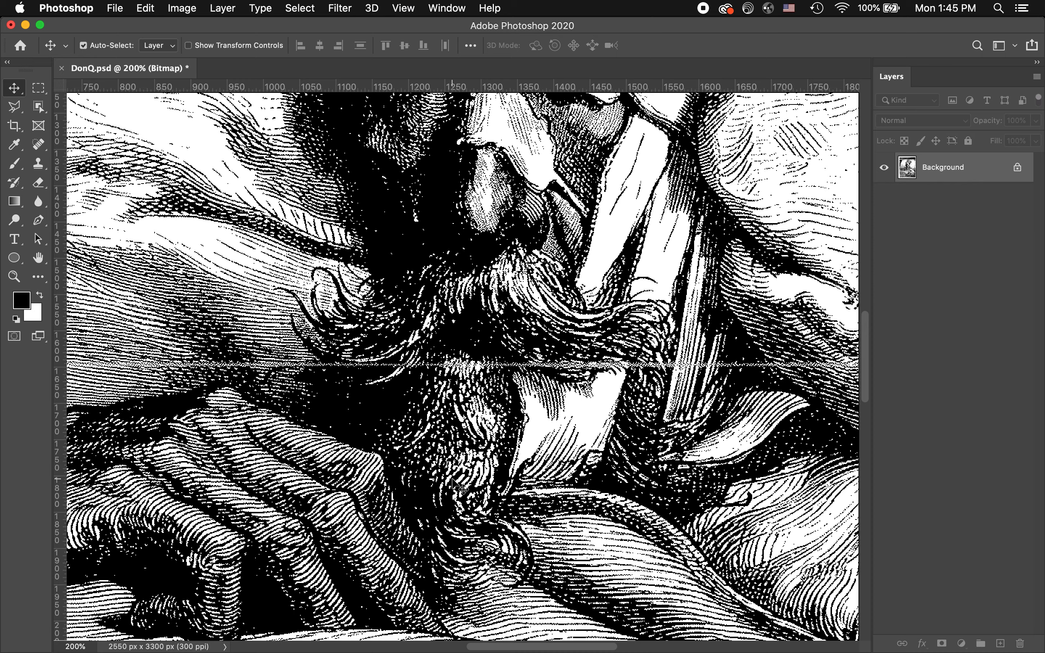
pyautogui.scroll(10, 452, 479)
pyautogui.hscroll(-5, 452, 478)
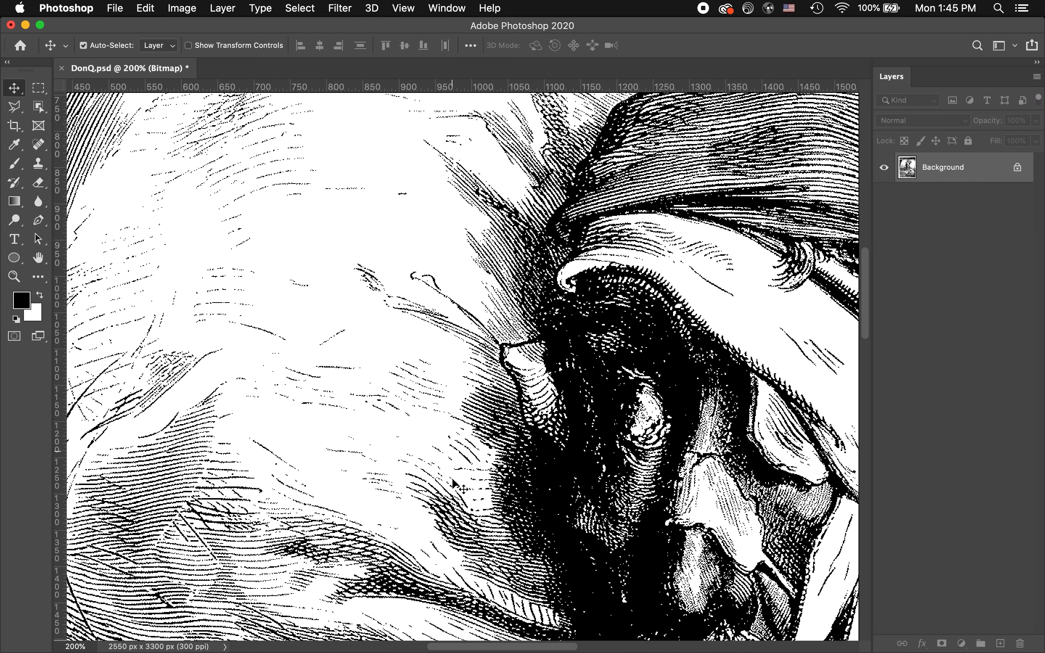
pyautogui.scroll(-5, 452, 479)
pyautogui.hscroll(10, 452, 478)
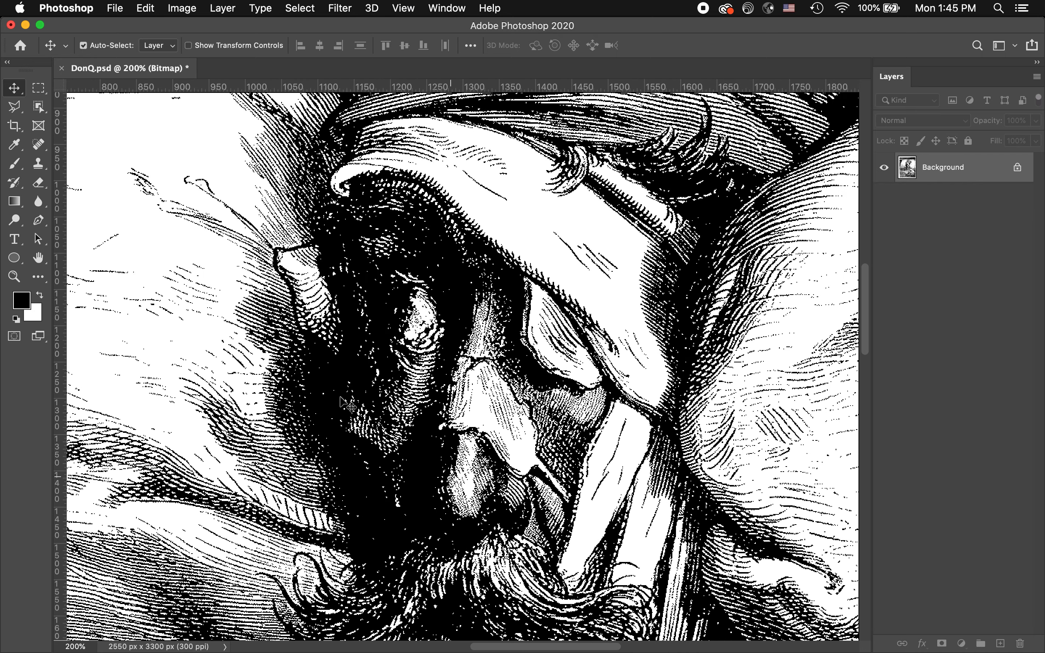
# Choose the Polygonal Lasso tool from the lasso variants
pyautogui.click(18, 109)
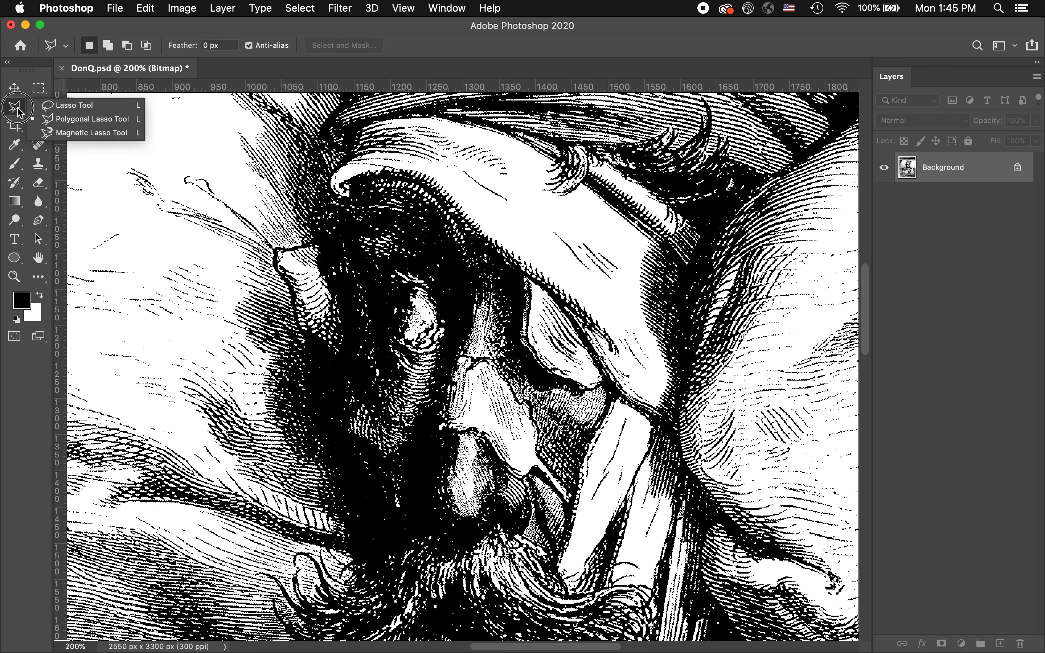
pyautogui.click(72, 105)
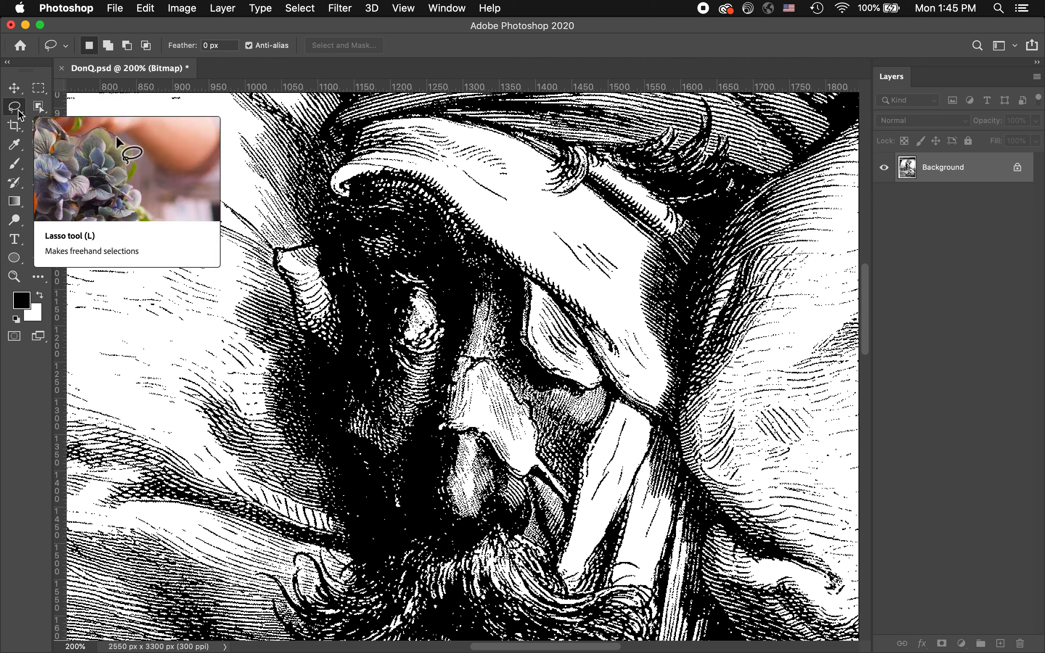
pyautogui.click(19, 115)
pyautogui.click(65, 120)
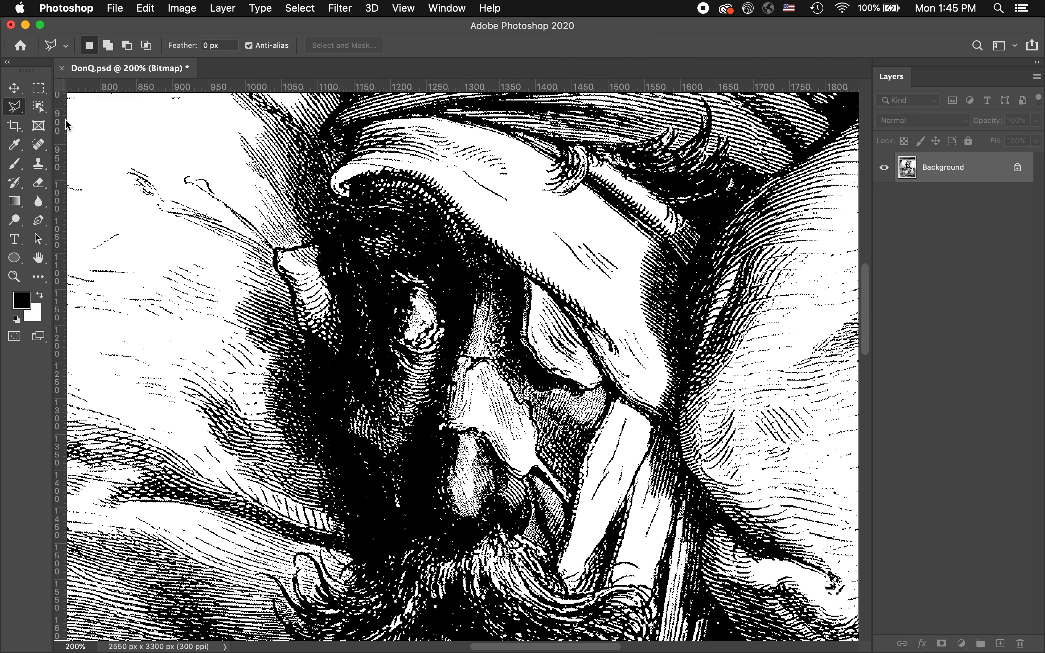
pyautogui.press('super+Tab')
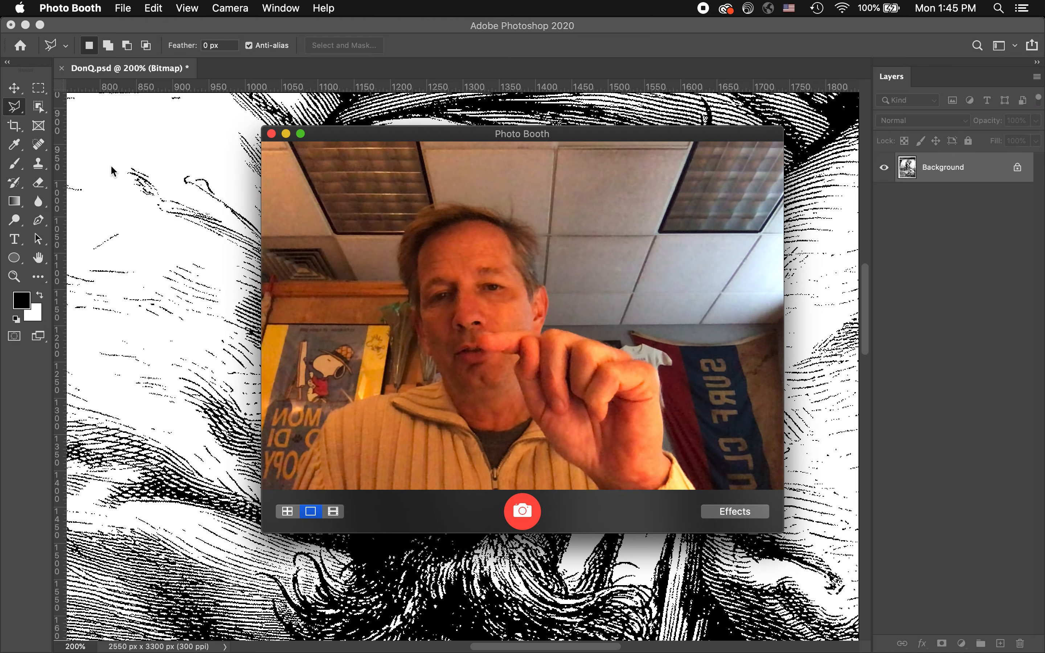
pyautogui.click(111, 172)
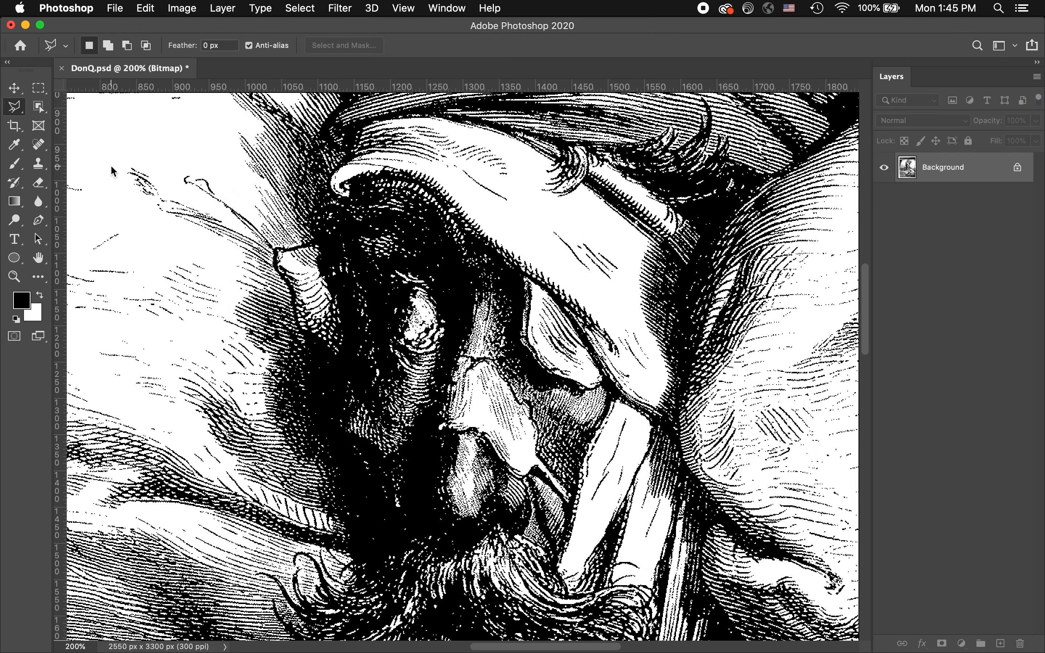
# Examine the folded sleeve cuff above the lower hand at 200% magnification
pyautogui.scroll(-3, 320, 277)
pyautogui.press('super+0')
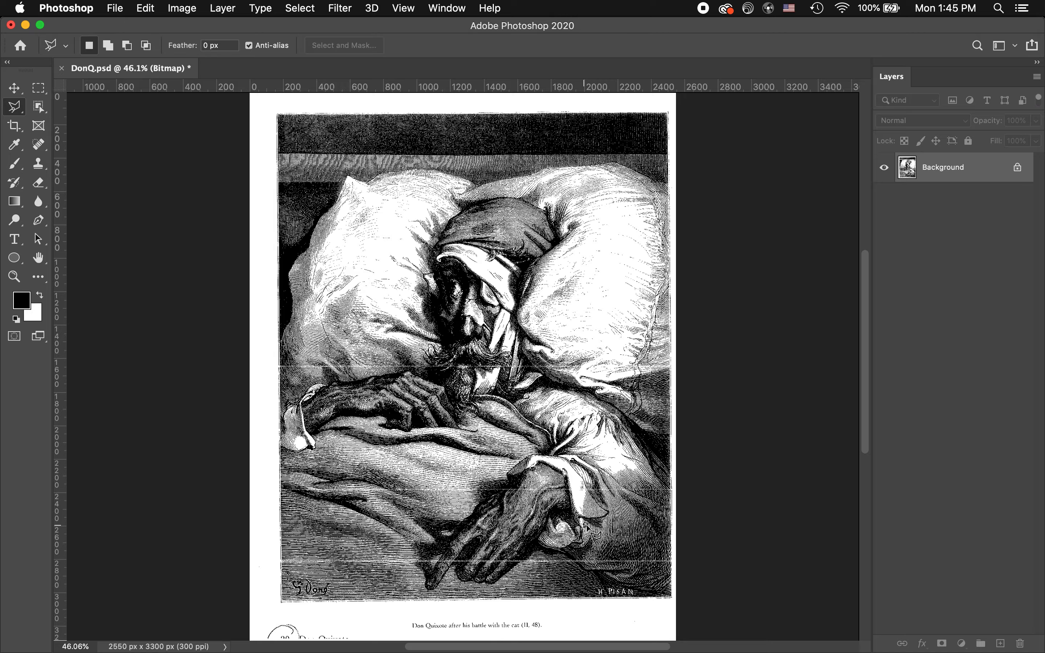
pyautogui.moveTo(543, 470)
pyautogui.mouseDown()
pyautogui.moveTo(653, 497)
pyautogui.moveTo(617, 506)
pyautogui.moveTo(461, 376)
pyautogui.mouseUp()
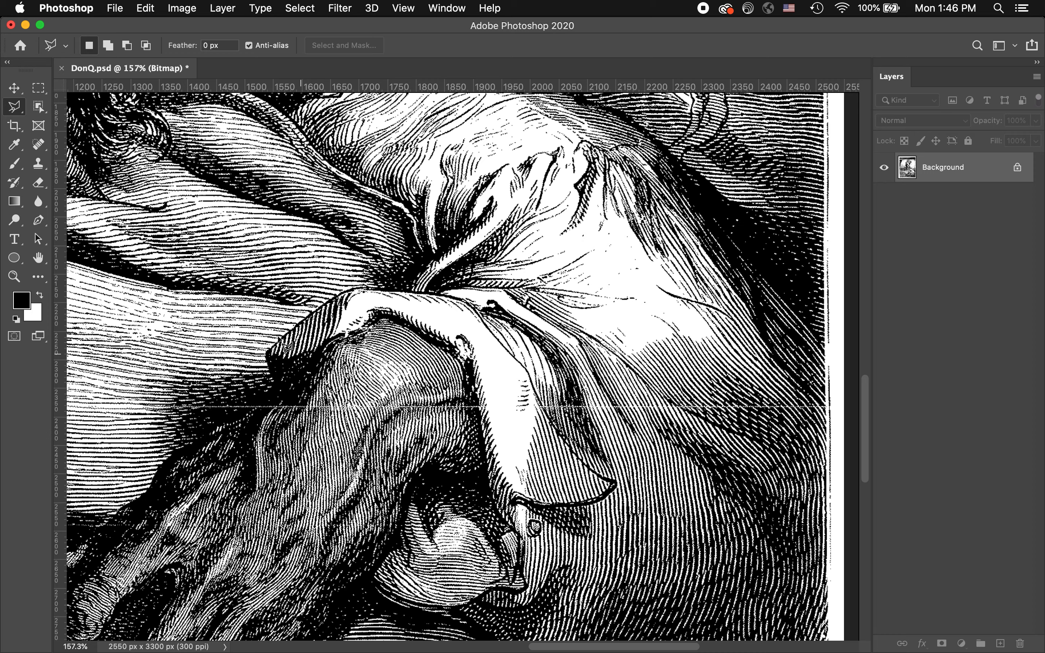
pyautogui.press('super+space')
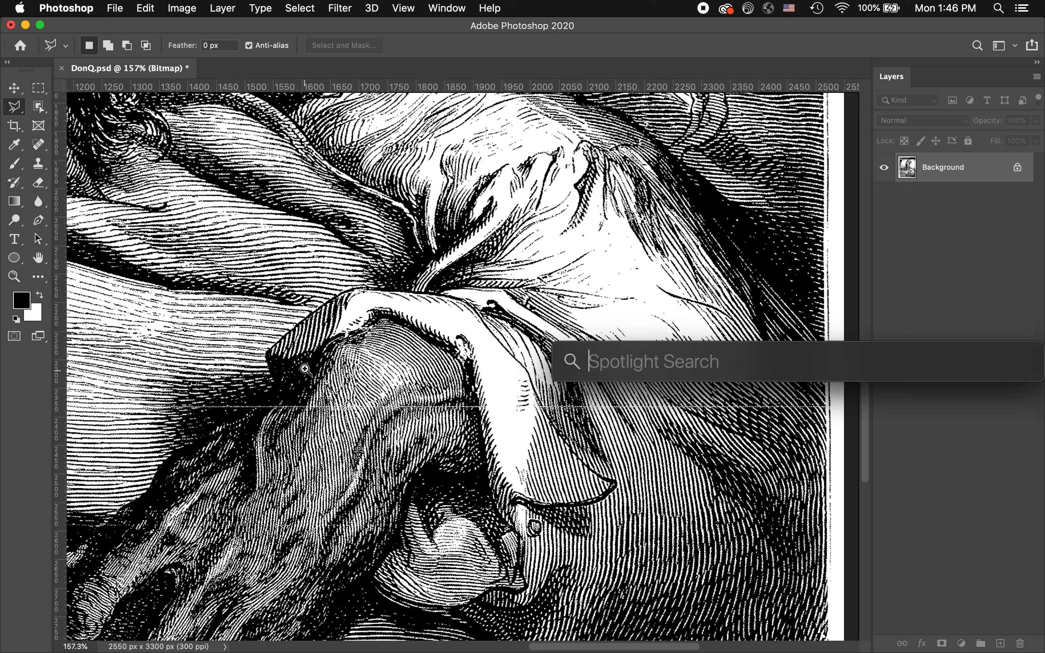
pyautogui.keyDown('super'); pyautogui.click(318, 359); pyautogui.keyUp('super')
pyautogui.moveTo(316, 356); pyautogui.dragTo(338, 334)
pyautogui.press('super+r')
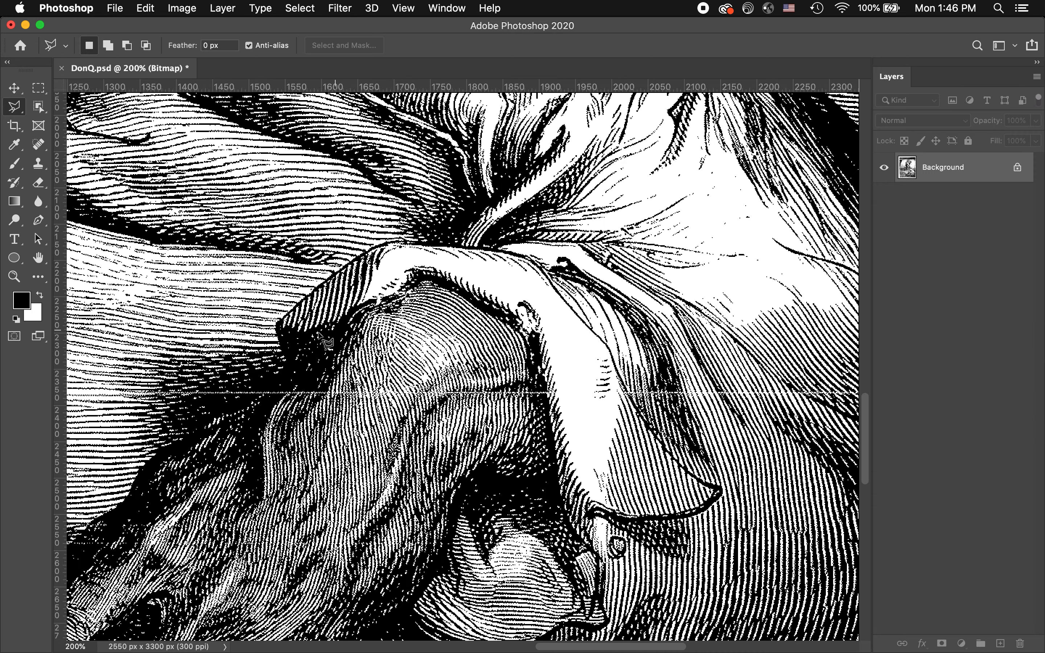
pyautogui.click(277, 325)
pyautogui.click(370, 249)
pyautogui.click(388, 243)
pyautogui.click(429, 243)
pyautogui.click(519, 255)
pyautogui.click(538, 263)
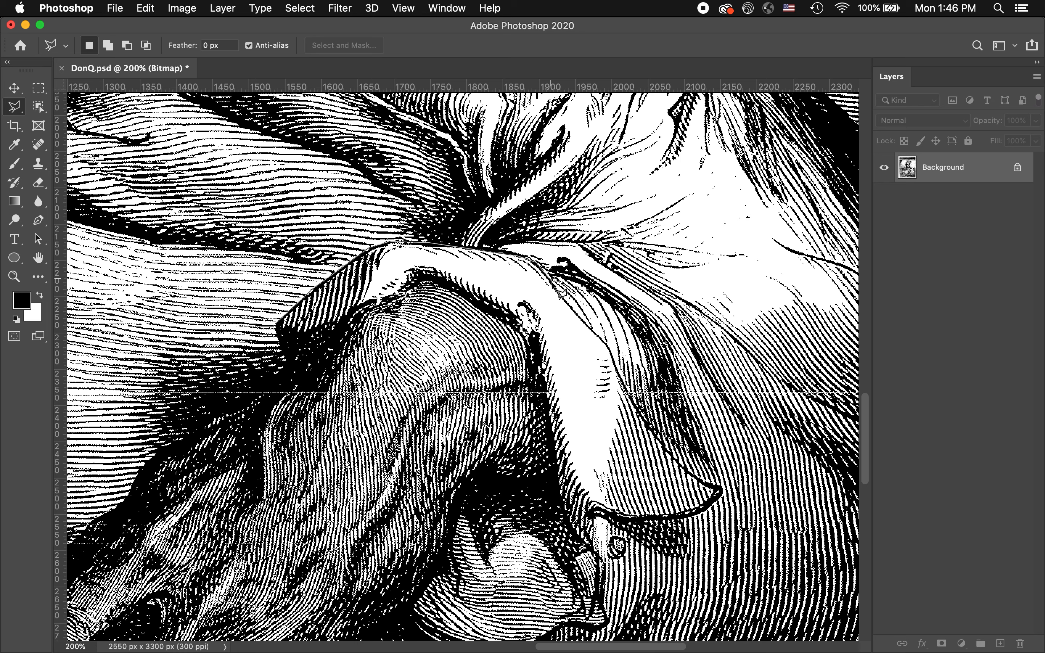
pyautogui.click(604, 343)
pyautogui.click(617, 363)
pyautogui.doubleClick(617, 365)
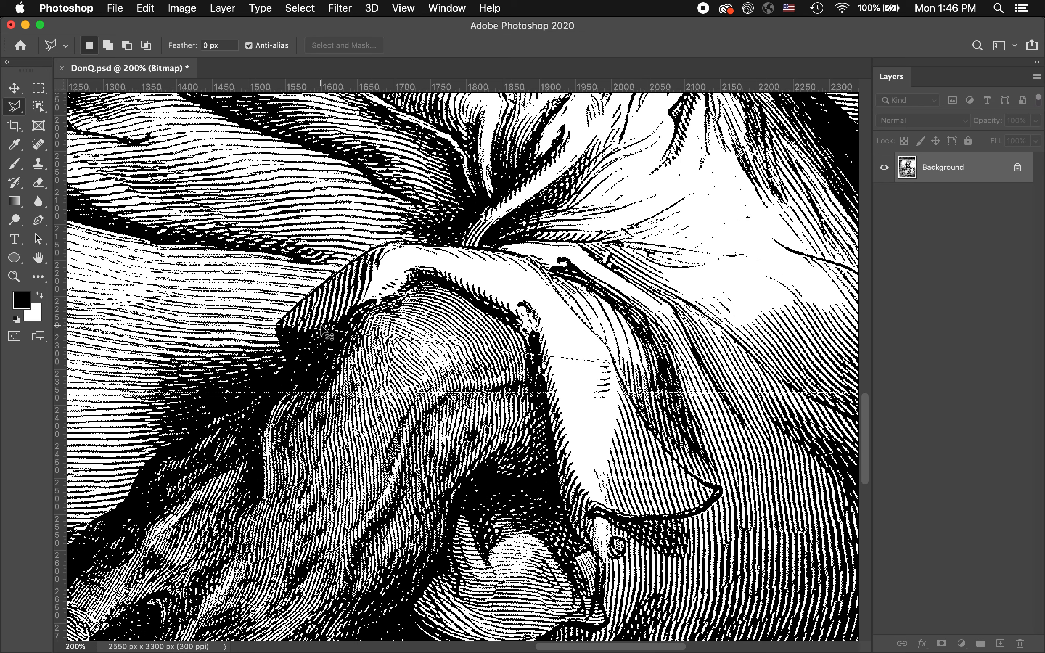
pyautogui.press('super+d')
# Outline the folded sleeve cuff above the lower hand with a closed polygonal lasso selection that follows its edges
pyautogui.click(277, 323)
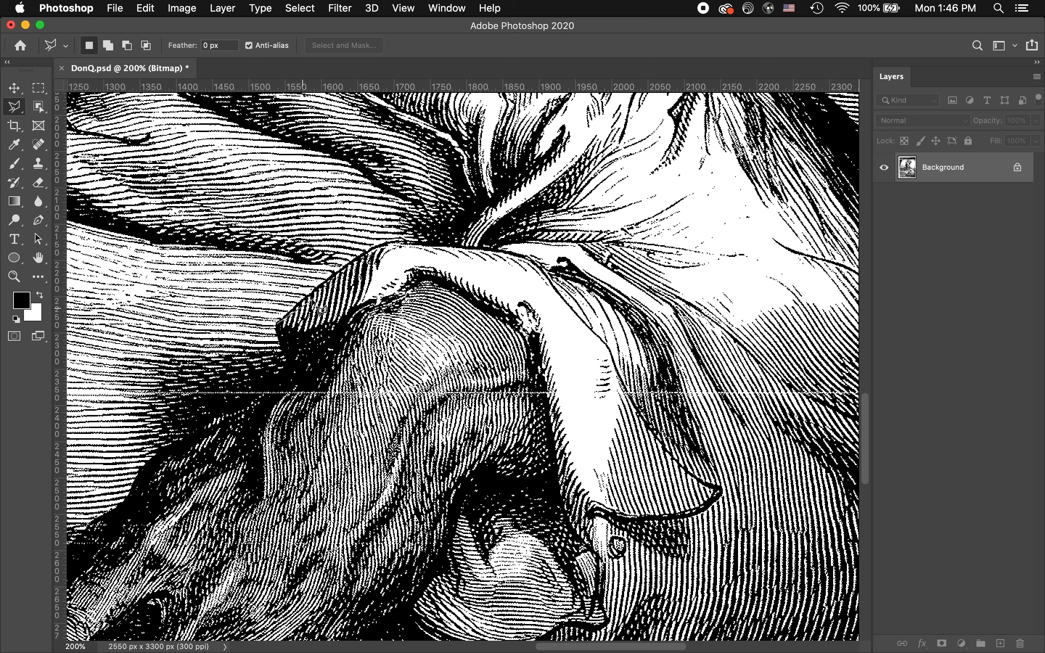
pyautogui.click(352, 261)
pyautogui.click(374, 247)
pyautogui.click(396, 242)
pyautogui.click(446, 245)
pyautogui.click(518, 253)
pyautogui.click(534, 260)
pyautogui.click(550, 284)
pyautogui.click(571, 307)
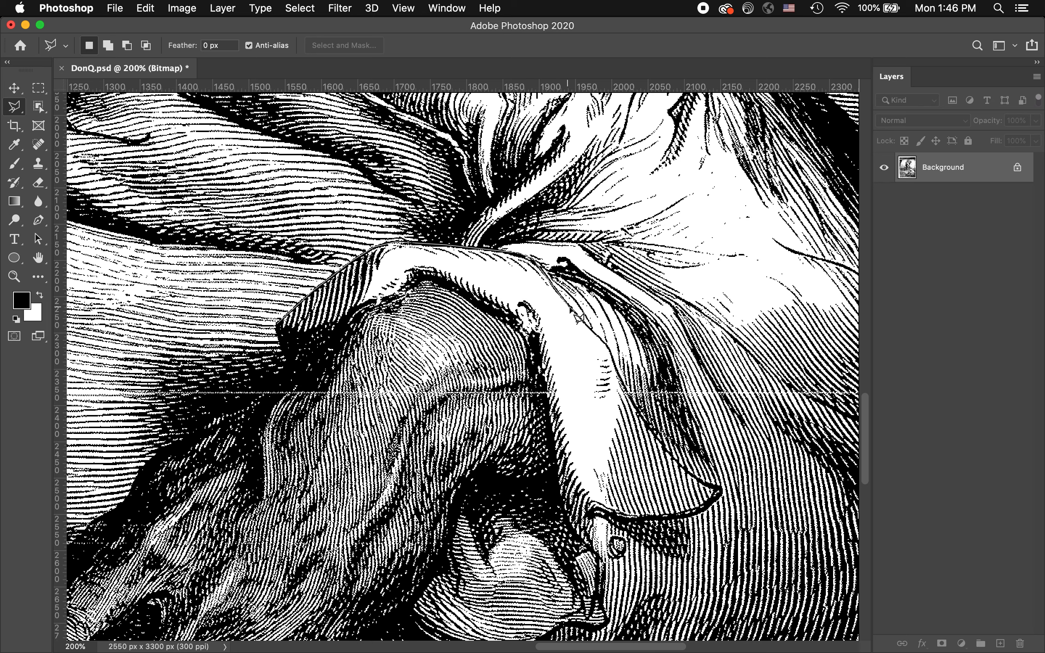
pyautogui.click(611, 350)
pyautogui.click(624, 387)
pyautogui.click(646, 423)
pyautogui.click(675, 456)
pyautogui.click(705, 482)
pyautogui.click(720, 486)
pyautogui.click(721, 496)
pyautogui.click(696, 512)
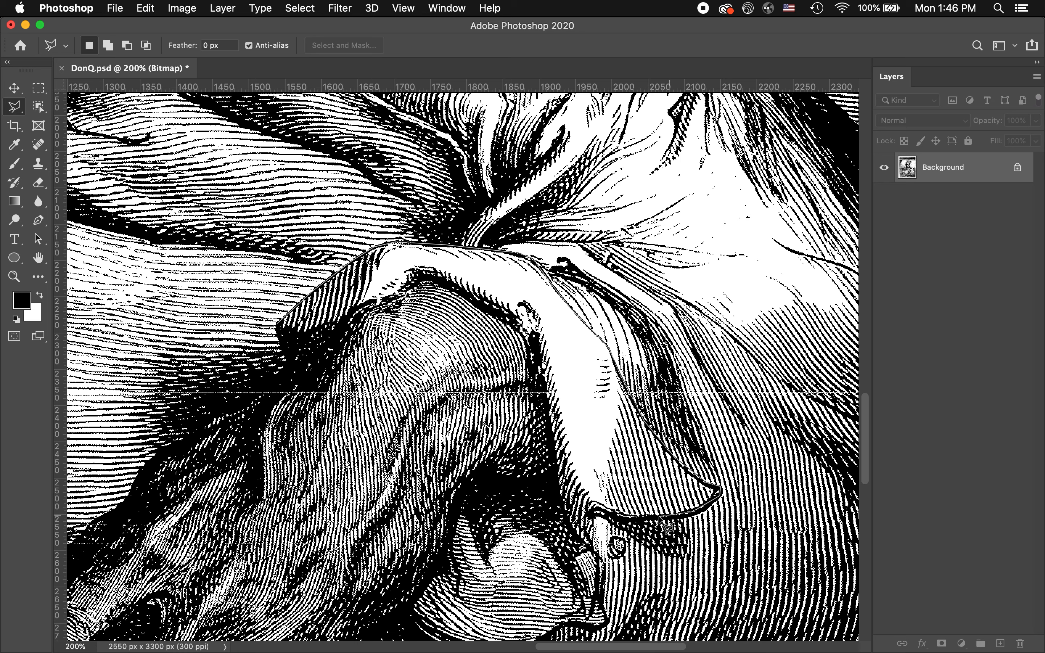
pyautogui.click(648, 521)
pyautogui.click(591, 512)
pyautogui.click(585, 543)
pyautogui.click(563, 512)
pyautogui.click(533, 354)
pyautogui.click(520, 331)
pyautogui.click(480, 302)
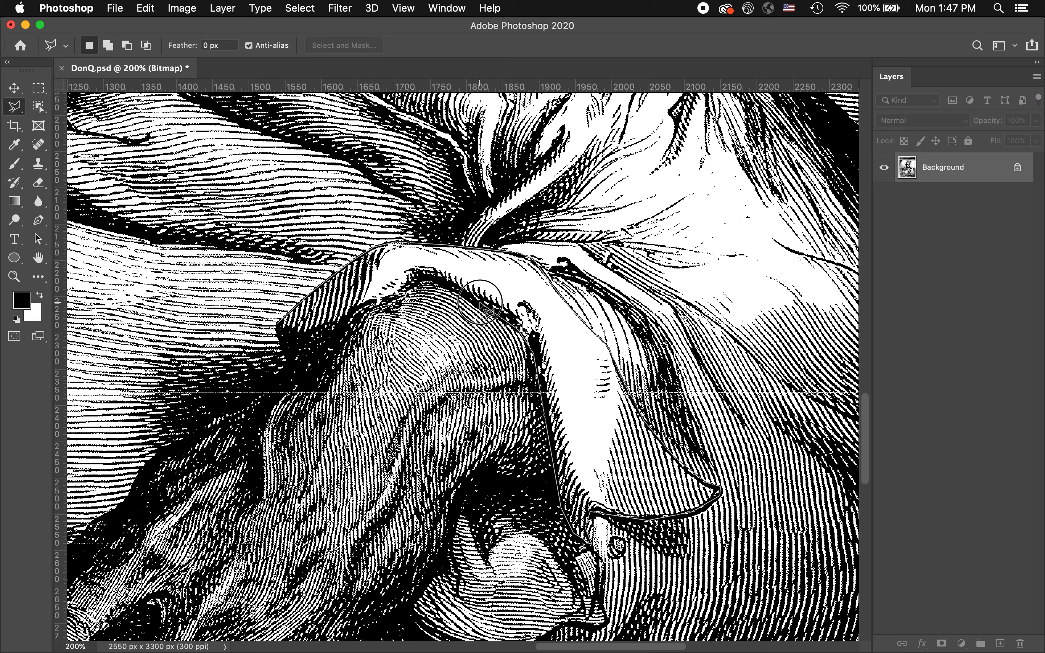
pyautogui.click(432, 282)
pyautogui.click(418, 281)
pyautogui.click(406, 294)
pyautogui.click(356, 311)
pyautogui.click(350, 324)
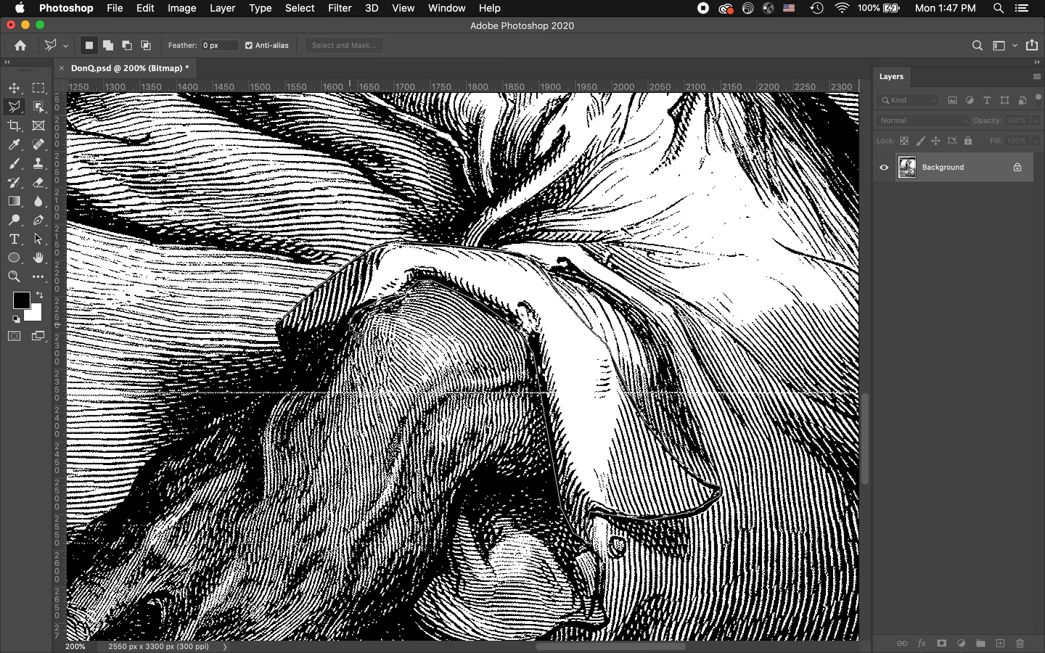
pyautogui.click(332, 349)
pyautogui.click(298, 385)
pyautogui.click(284, 331)
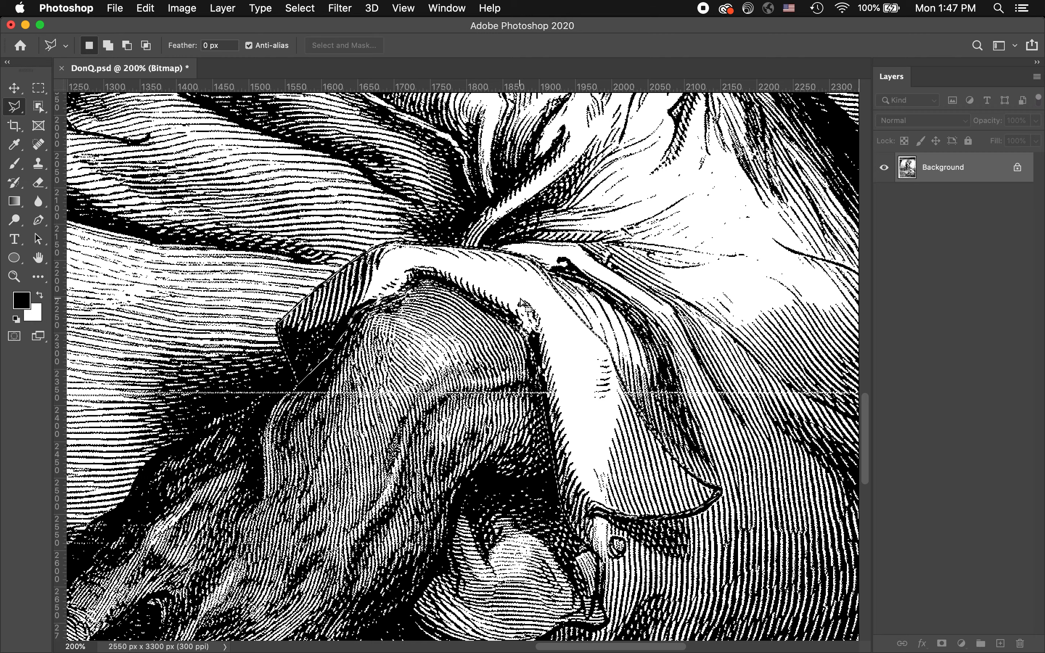
pyautogui.press('super+Tab')
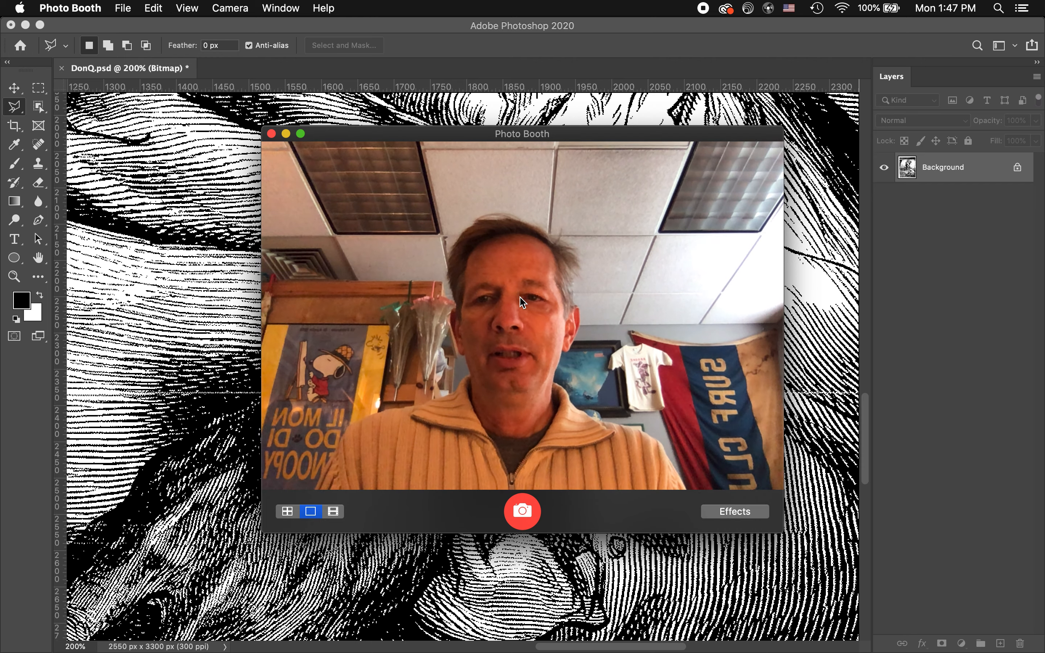
pyautogui.press('super+Tab')
# Create a new grayscale document 12 inches wide and 9 inches high at 300 pixels/inch
pyautogui.click(115, 8)
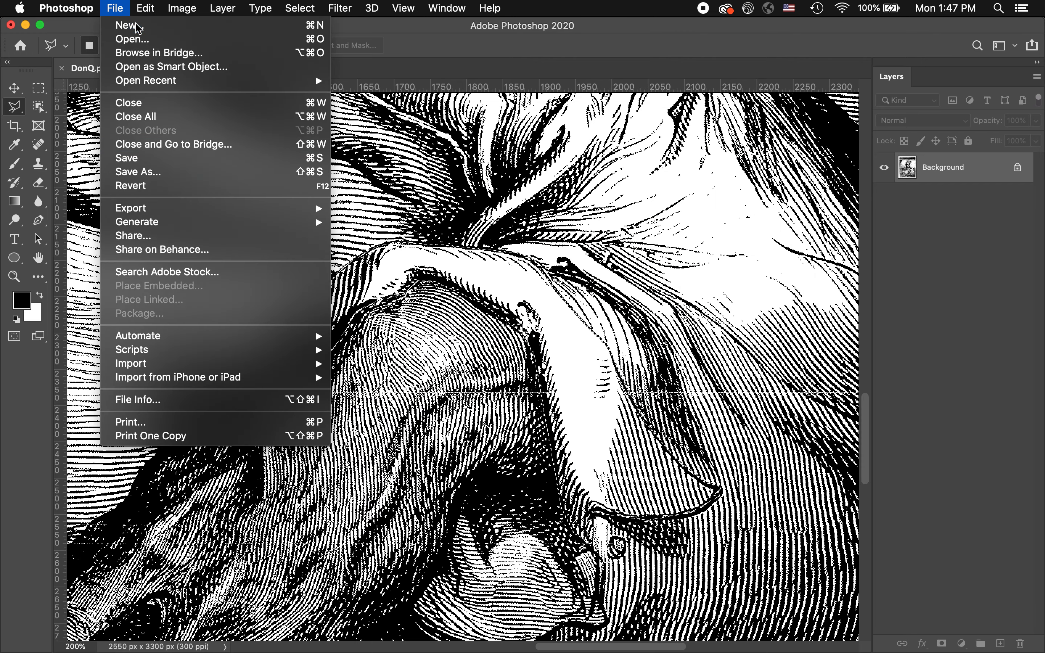
pyautogui.click(138, 28)
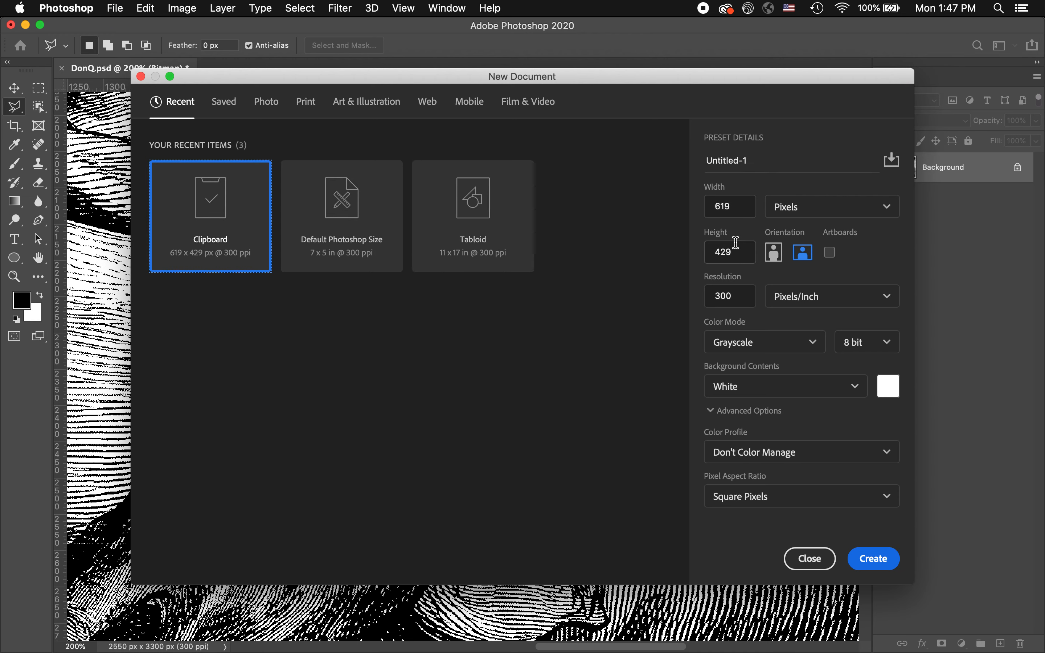
pyautogui.click(819, 211)
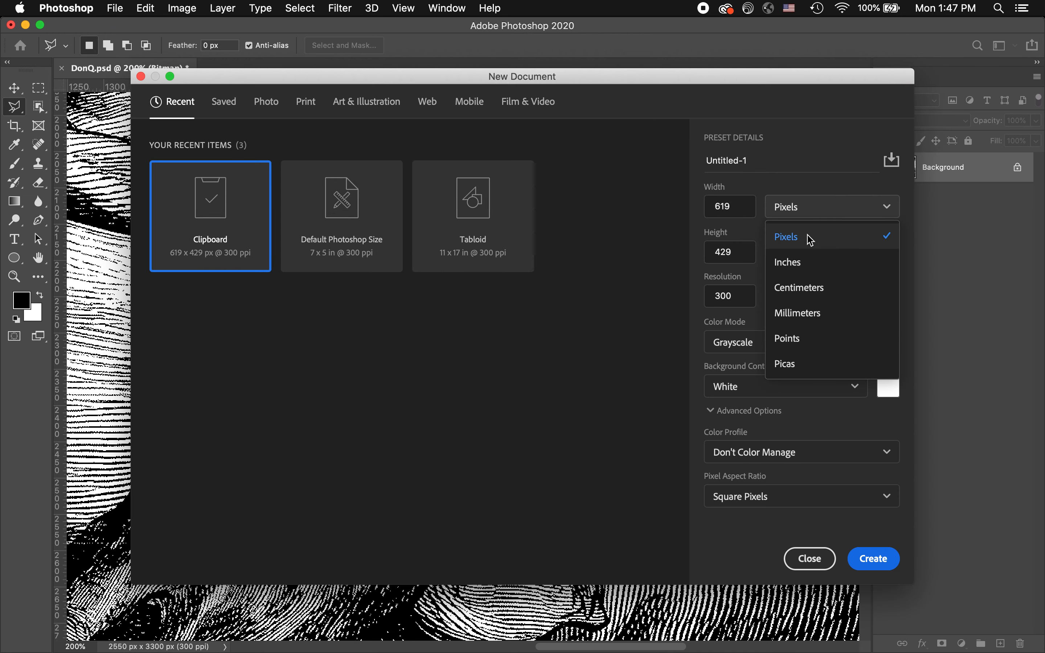
pyautogui.click(787, 264)
pyautogui.doubleClick(731, 207)
pyautogui.write('12')
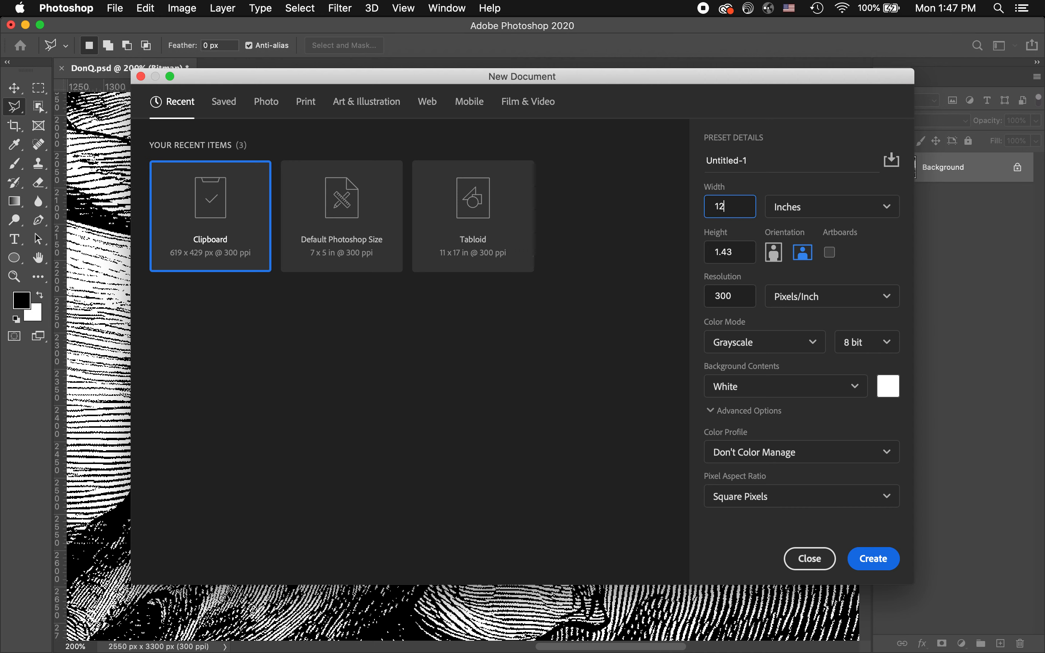
pyautogui.press('Tab')
pyautogui.press('Tab')
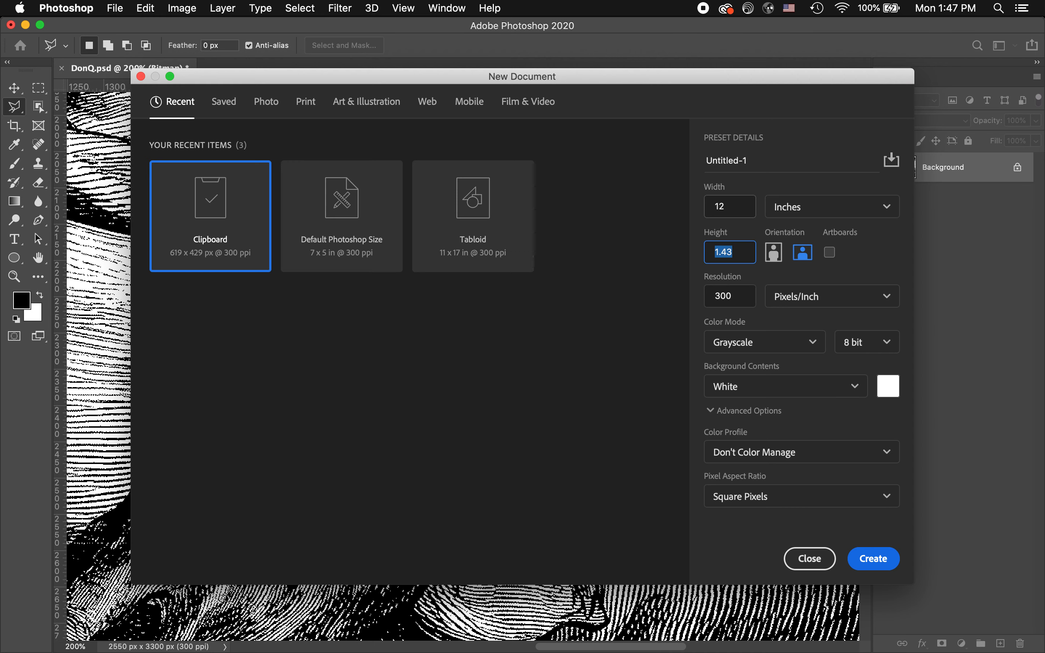
pyautogui.write('9')
pyautogui.click(883, 570)
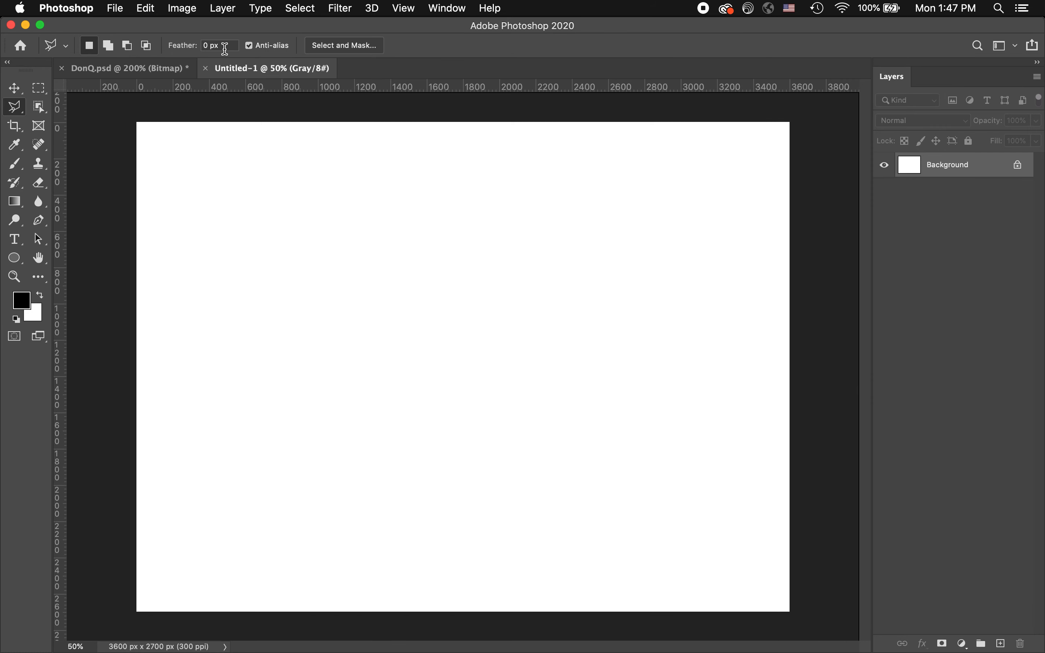
# Move the selected sleeve cuff from DonQ.psd into the middle of the new blank document with the Move tool
pyautogui.click(131, 71)
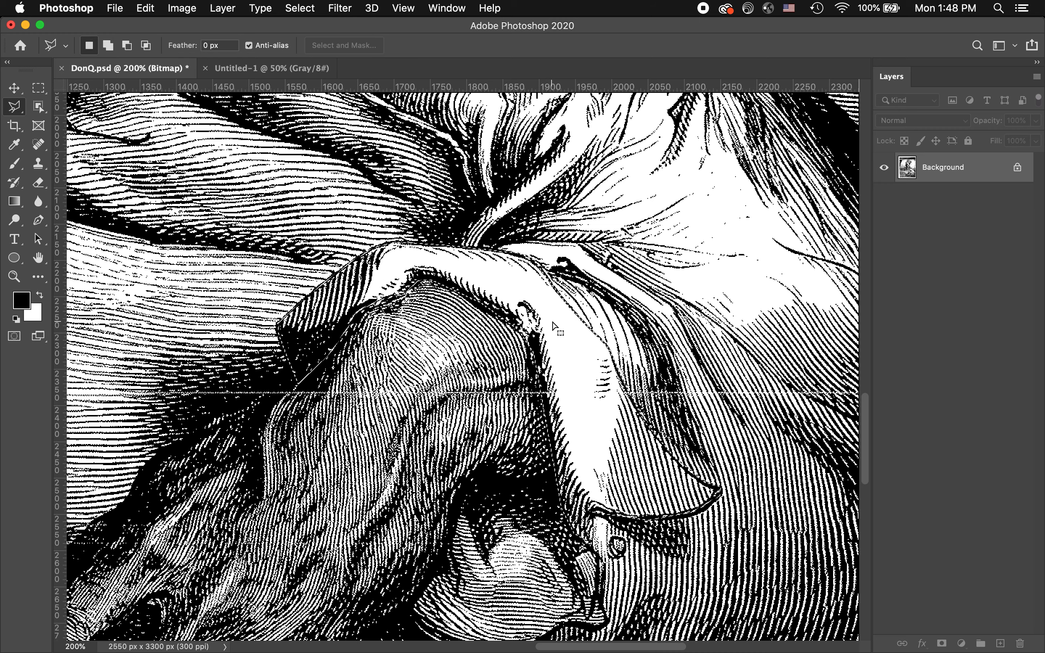
pyautogui.click(15, 90)
pyautogui.click(292, 69)
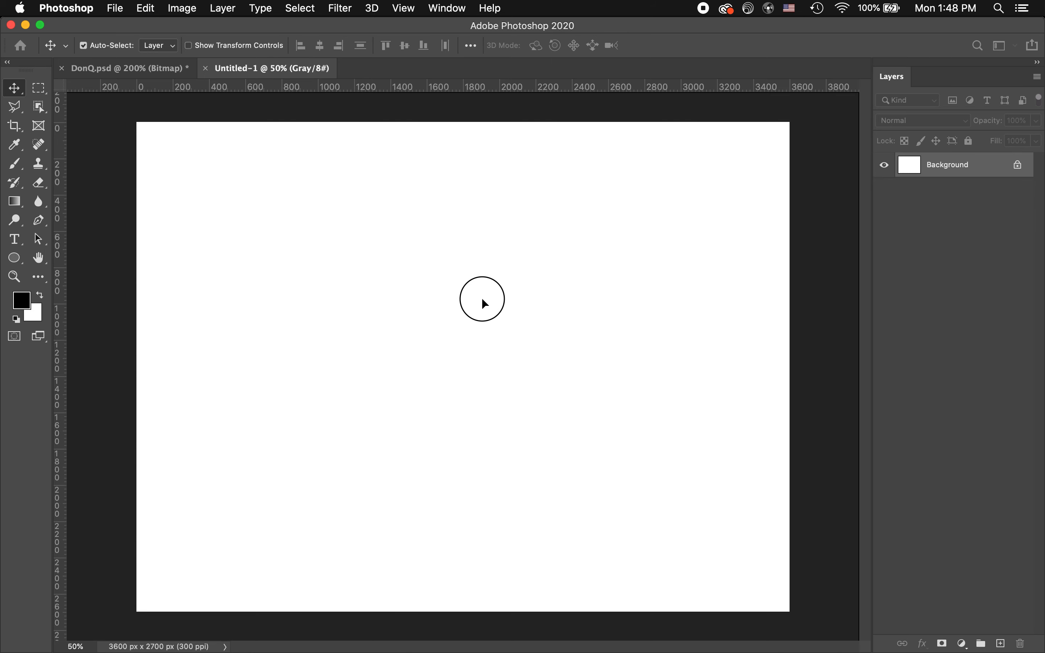
pyautogui.moveTo(482, 300); pyautogui.dragTo(483, 301)
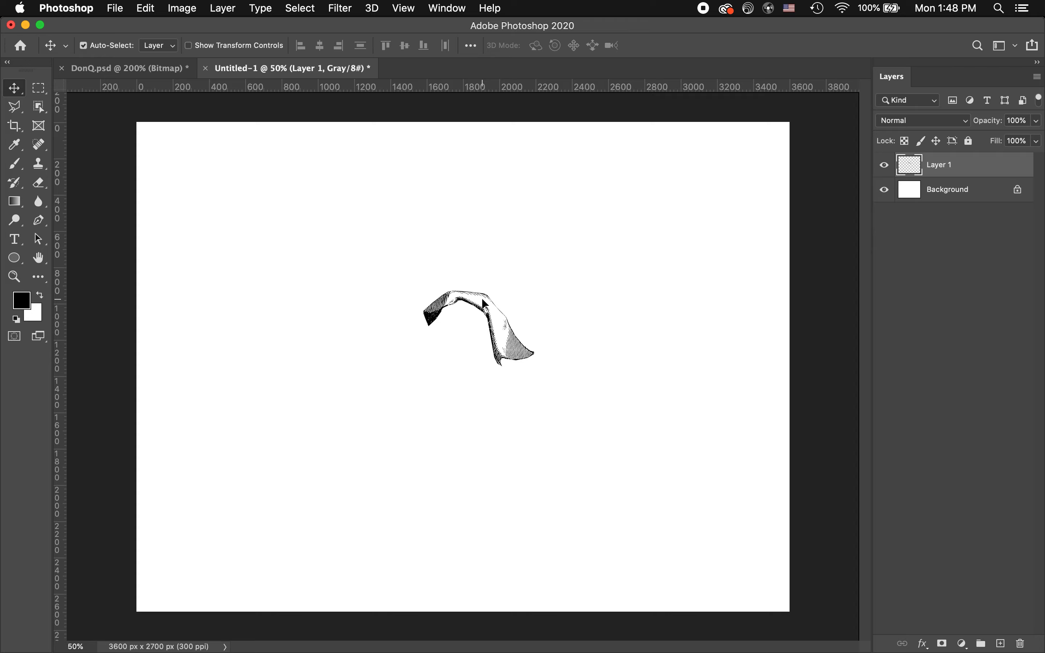
# Move the cuff cutout slightly to the left on the blank canvas
pyautogui.press('super+equal')
pyautogui.press('super+equal')
pyautogui.press('super+equal')
pyautogui.scroll(5, 482, 299)
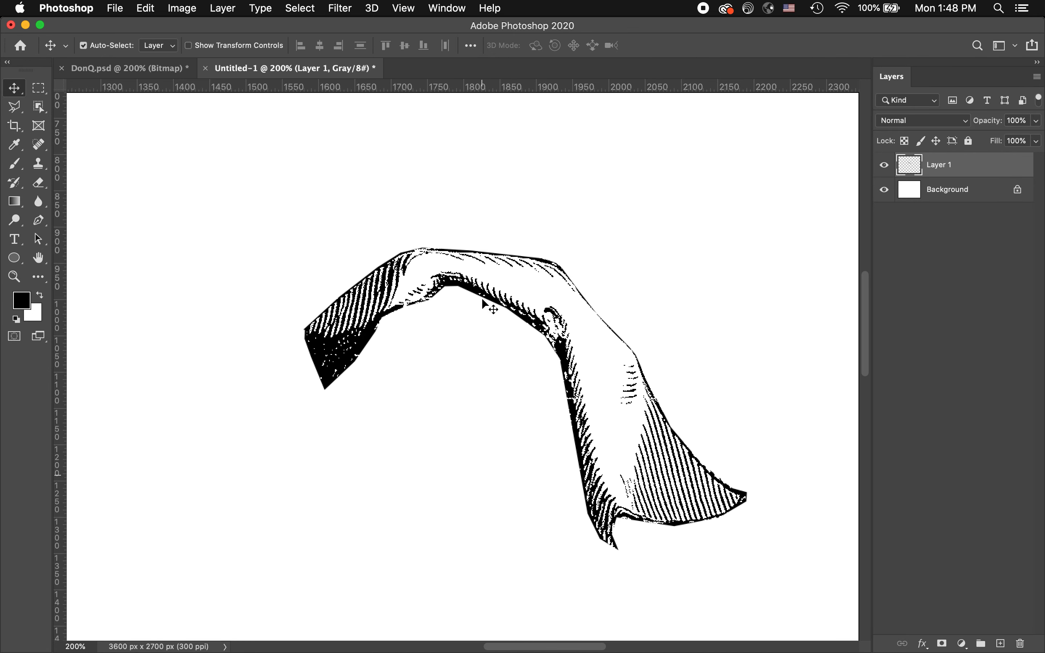
pyautogui.moveTo(715, 255); pyautogui.dragTo(464, 319)
pyautogui.press('super+0')
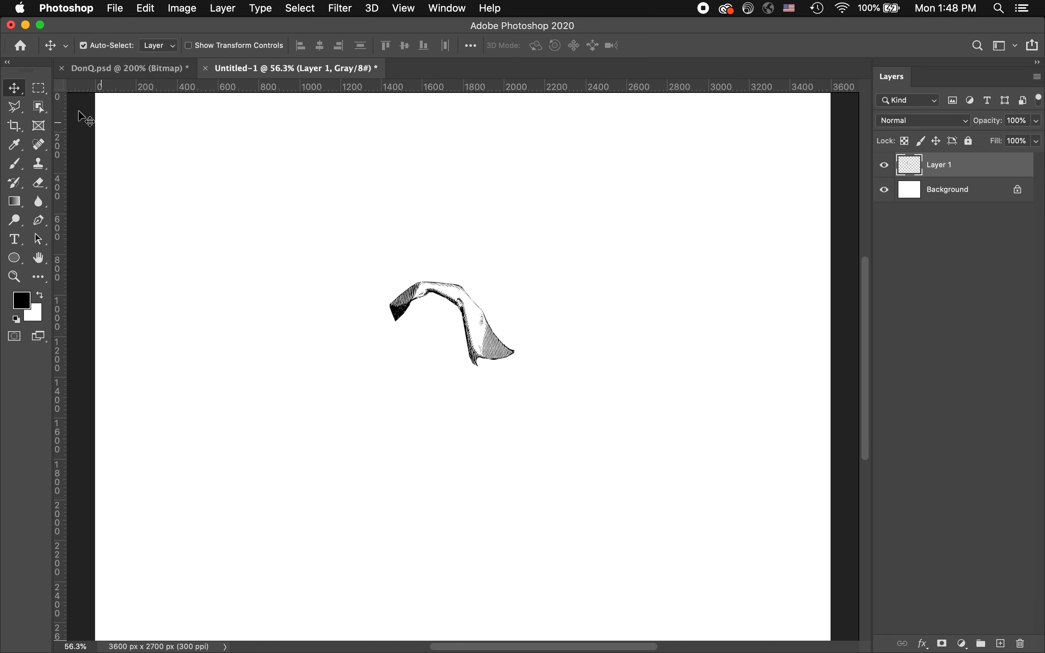
# Deselect the cuff outline in DonQ.psd and move the cuff cutout to the upper-right part of the new document's canvas
pyautogui.click(128, 69)
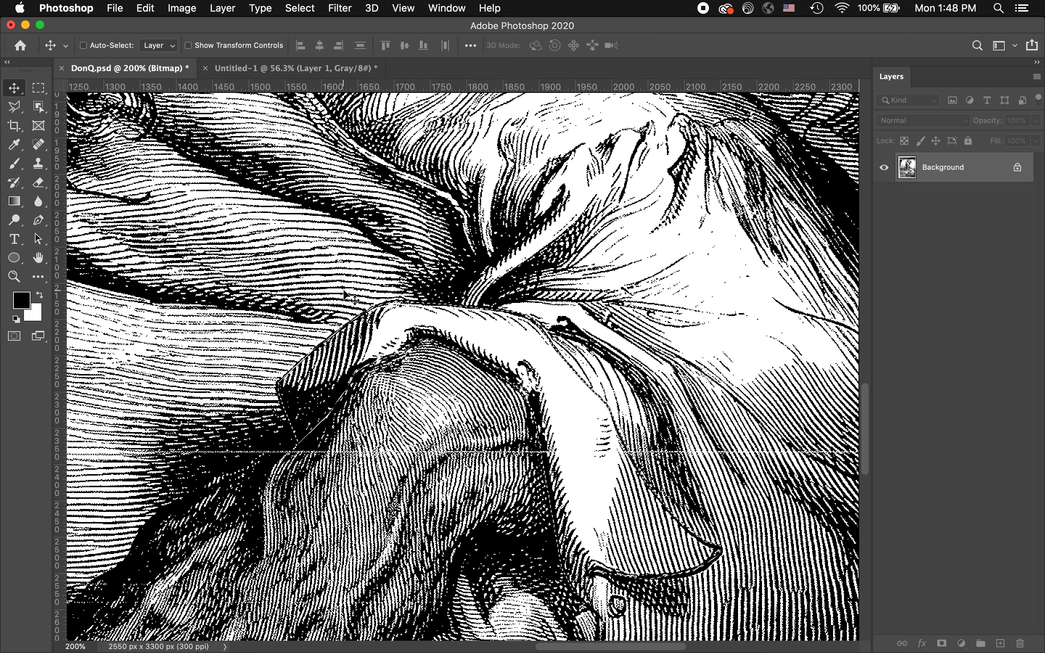
pyautogui.click(117, 9)
pyautogui.moveTo(141, 13)
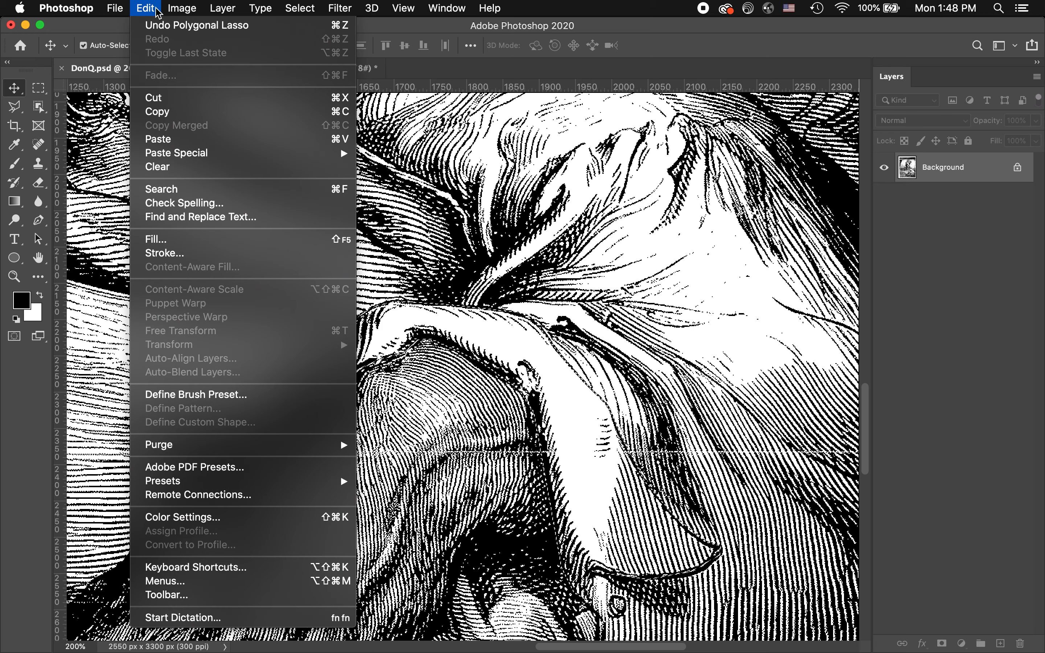
pyautogui.moveTo(305, 18)
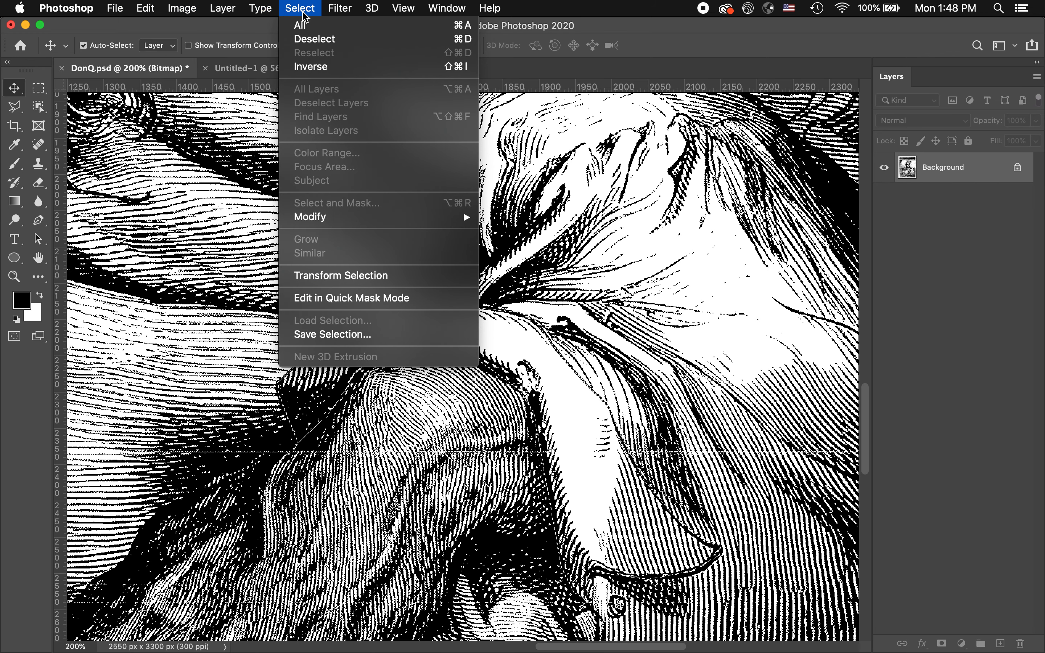
pyautogui.click(462, 42)
pyautogui.click(282, 69)
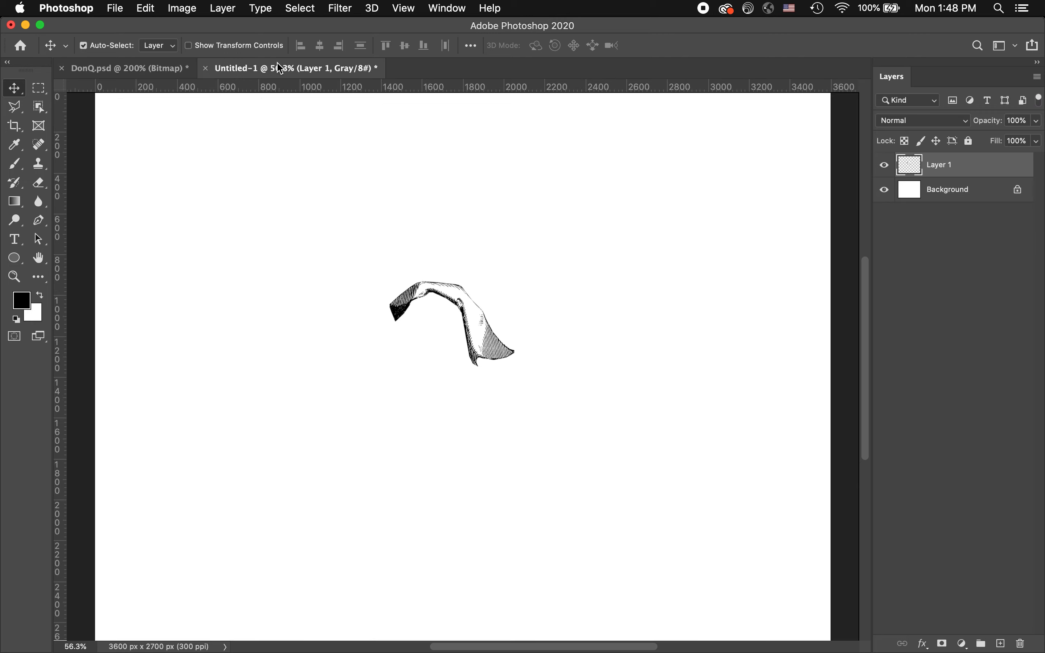
pyautogui.moveTo(474, 318)
pyautogui.mouseDown()
pyautogui.moveTo(653, 292)
pyautogui.moveTo(697, 267)
pyautogui.moveTo(707, 203)
pyautogui.mouseUp()
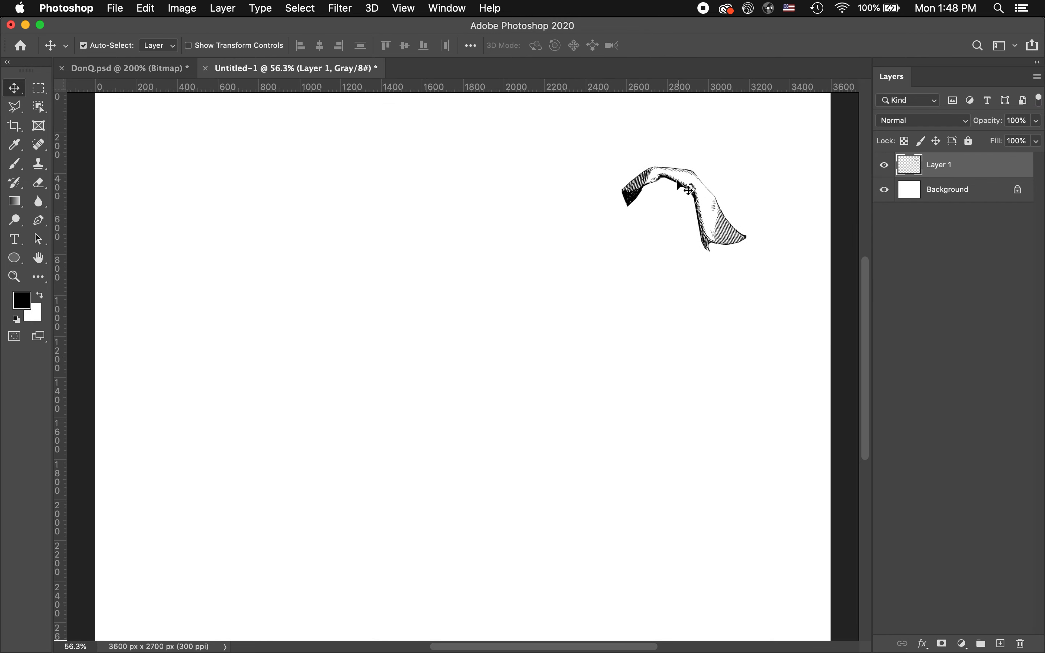
# Examine the DonQ.psd engraving at different magnifications, from the sleeve cuff to the whole figure
pyautogui.click(149, 69)
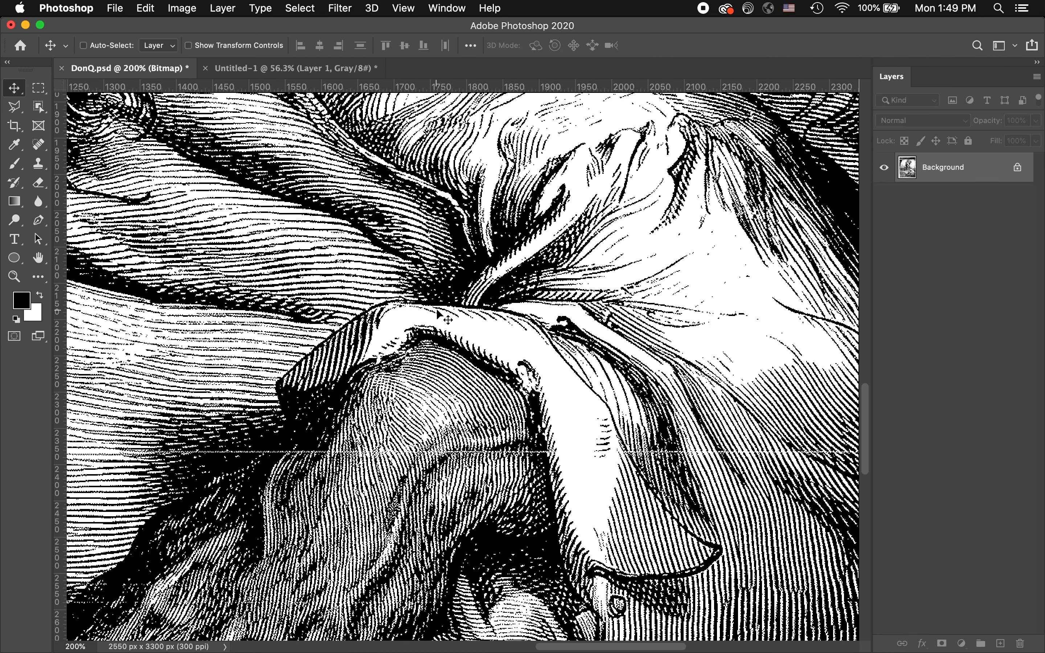
pyautogui.press('super+minus')
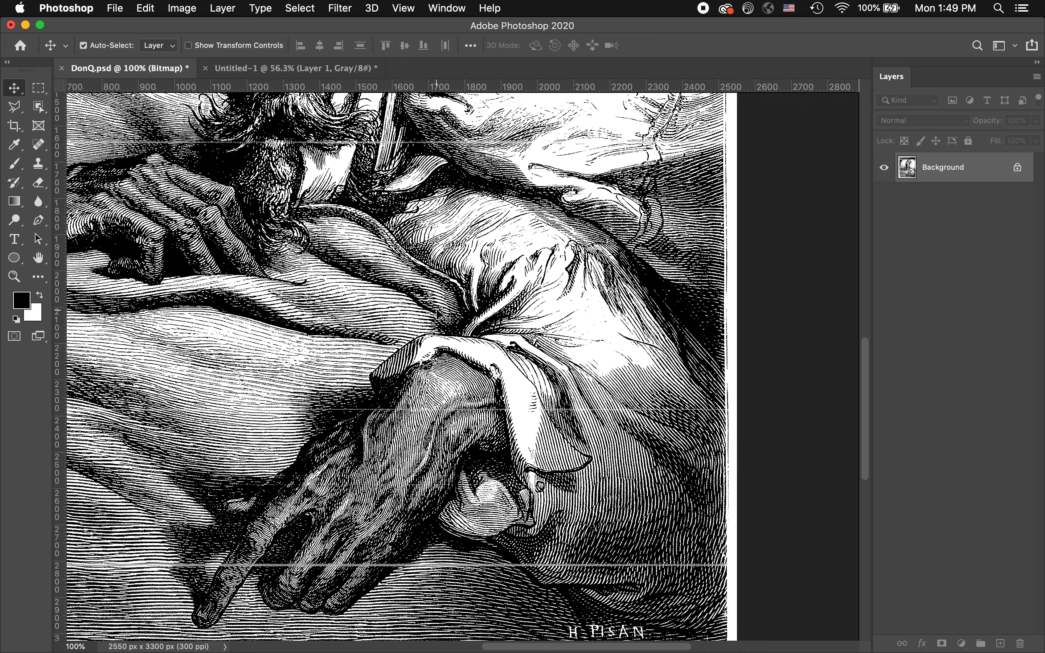
pyautogui.press('super+minus')
pyautogui.scroll(5, 434, 321)
pyautogui.hscroll(-3, 435, 322)
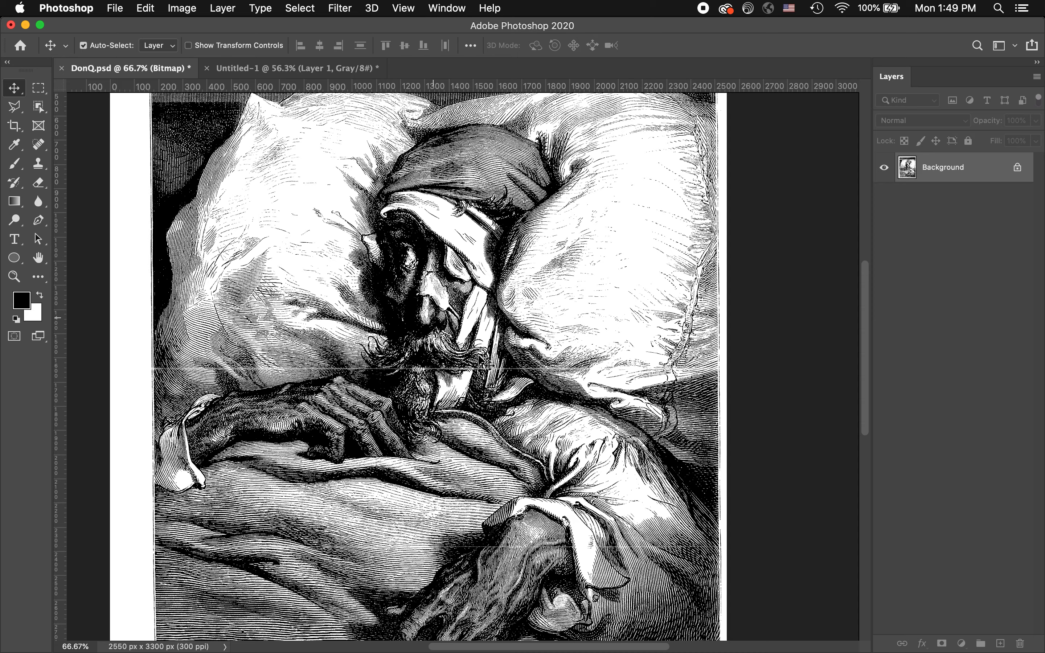
pyautogui.press('super+space')
pyautogui.moveTo(575, 530); pyautogui.dragTo(594, 324)
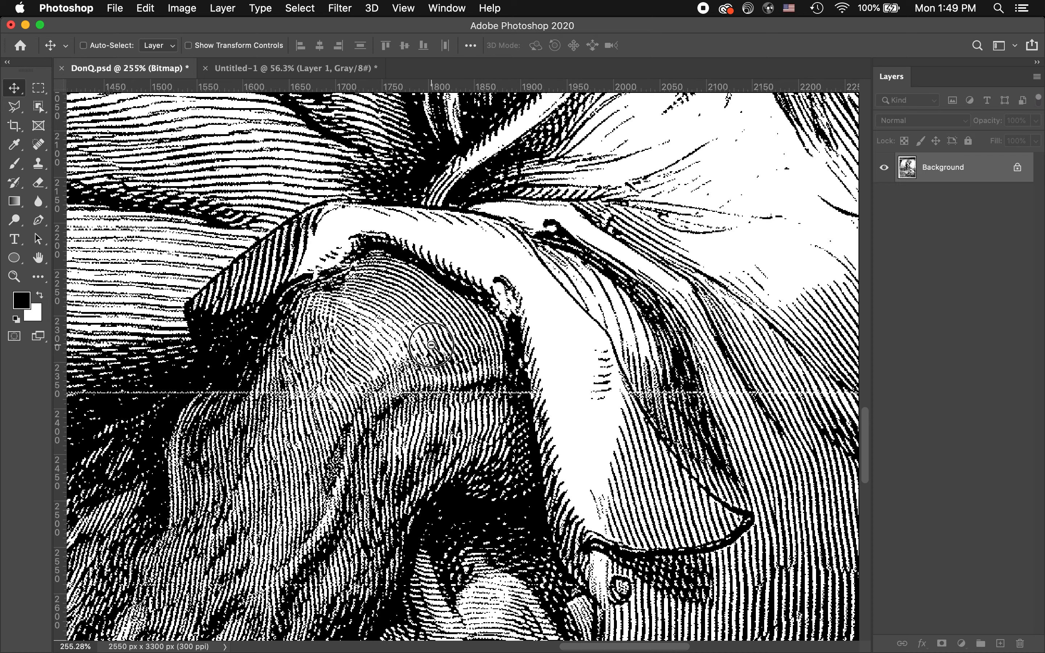
pyautogui.moveTo(434, 345); pyautogui.dragTo(432, 345)
pyautogui.moveTo(362, 322); pyautogui.dragTo(572, 488)
pyautogui.moveTo(632, 231); pyautogui.dragTo(540, 305)
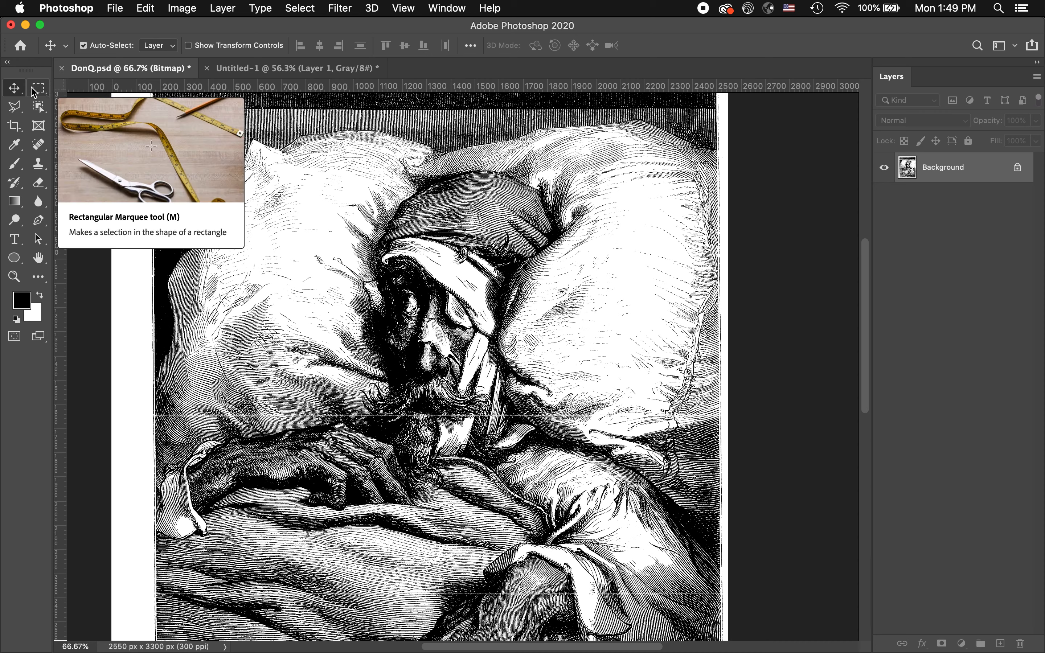
# Select a circle about 130 px across in the dark hatched wall above the pillow with the Elliptical Marquee tool
pyautogui.click(43, 96)
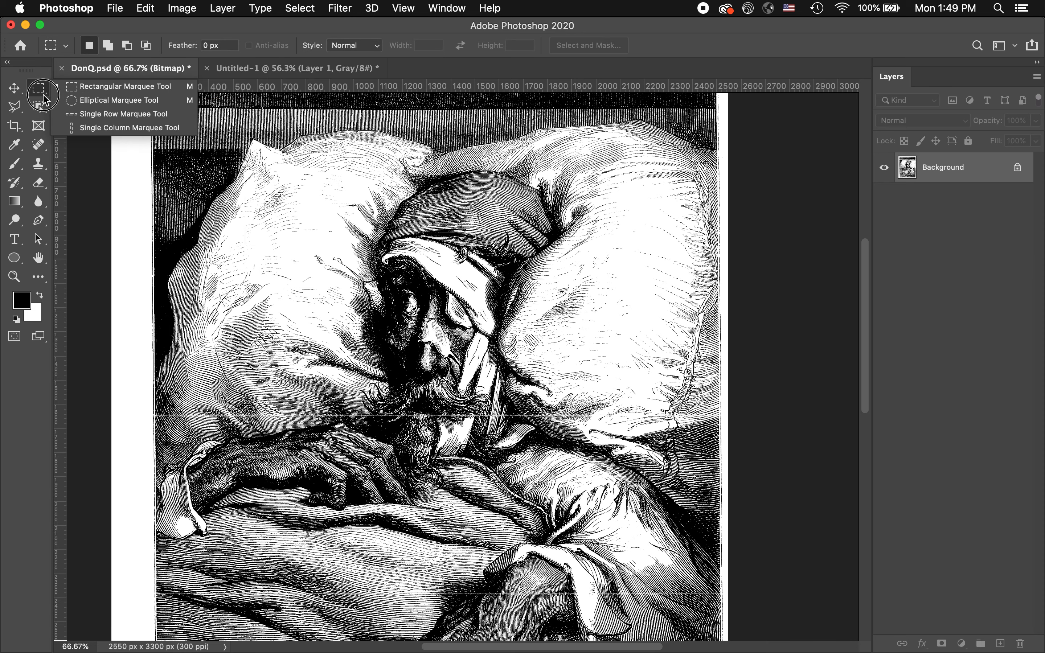
pyautogui.click(83, 100)
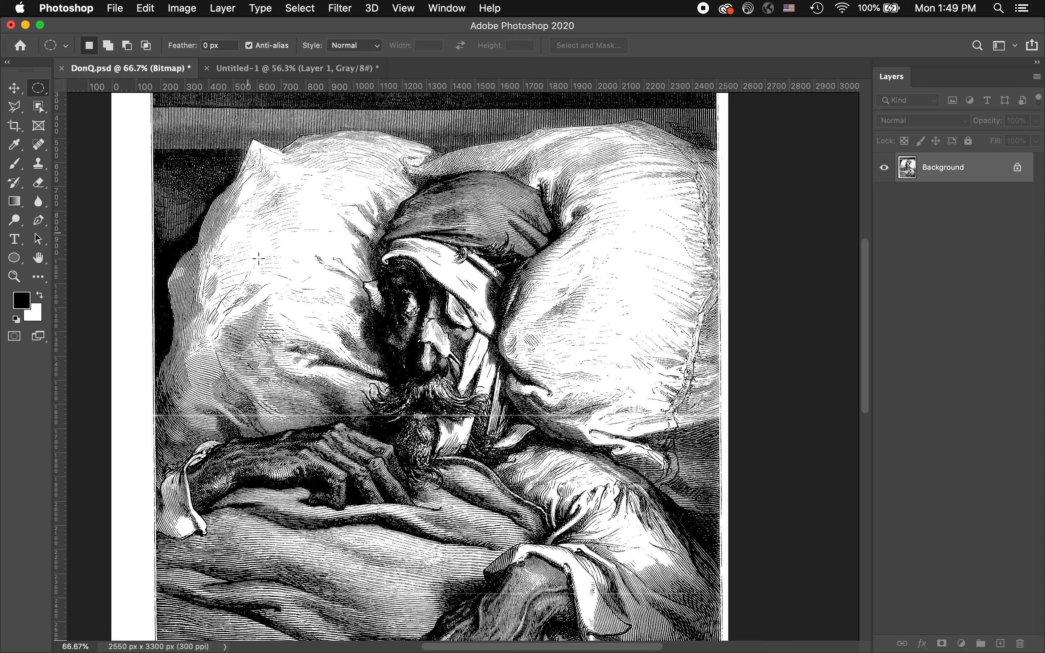
pyautogui.scroll(-10, 259, 260)
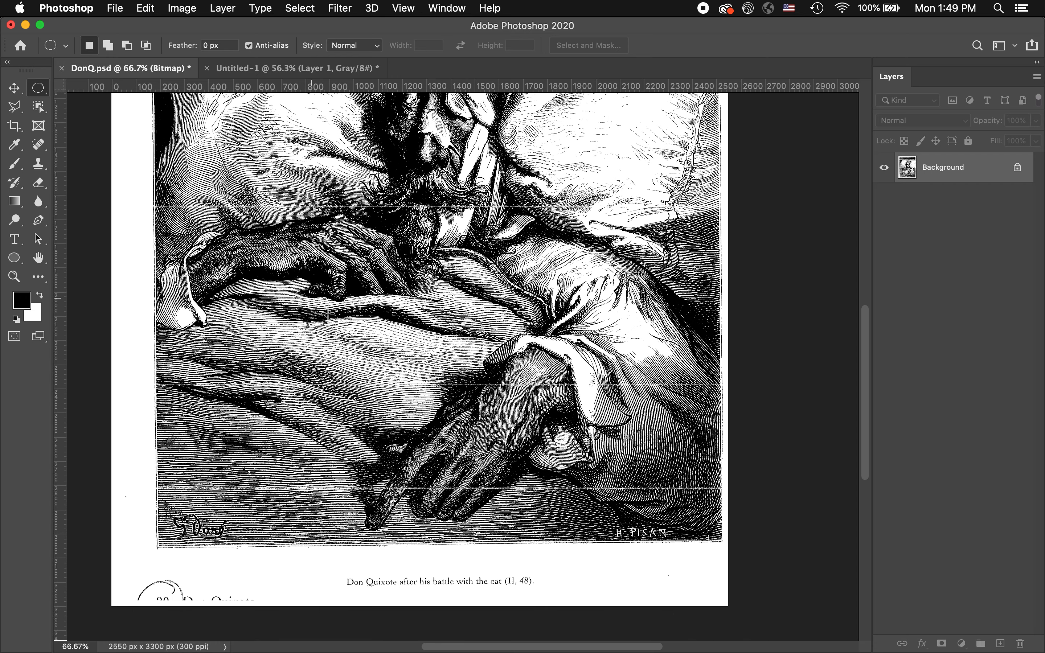
pyautogui.scroll(10, 437, 367)
pyautogui.scroll(3, 339, 332)
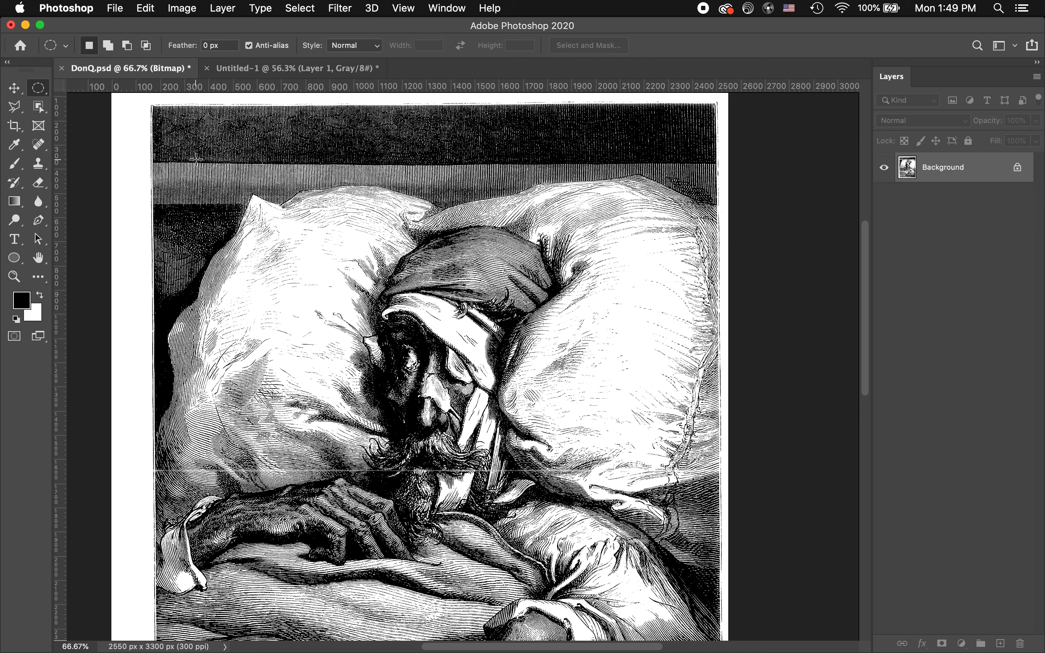
pyautogui.press('super+space')
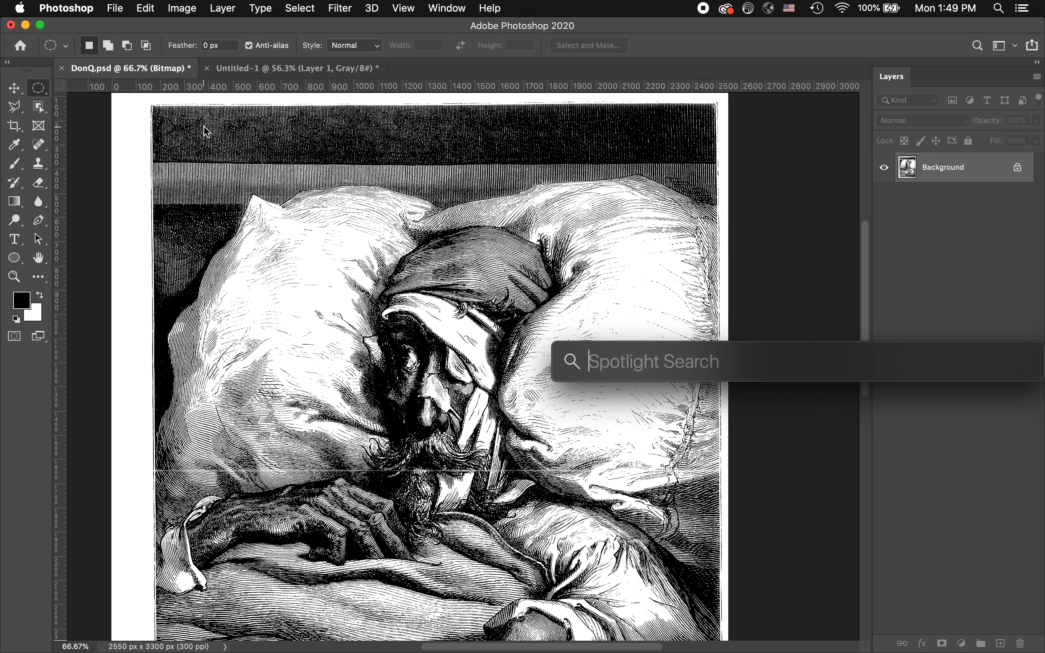
pyautogui.keyDown('super'); pyautogui.click(223, 138); pyautogui.keyUp('super')
pyautogui.keyDown('super'); pyautogui.click(223, 138); pyautogui.keyUp('super')
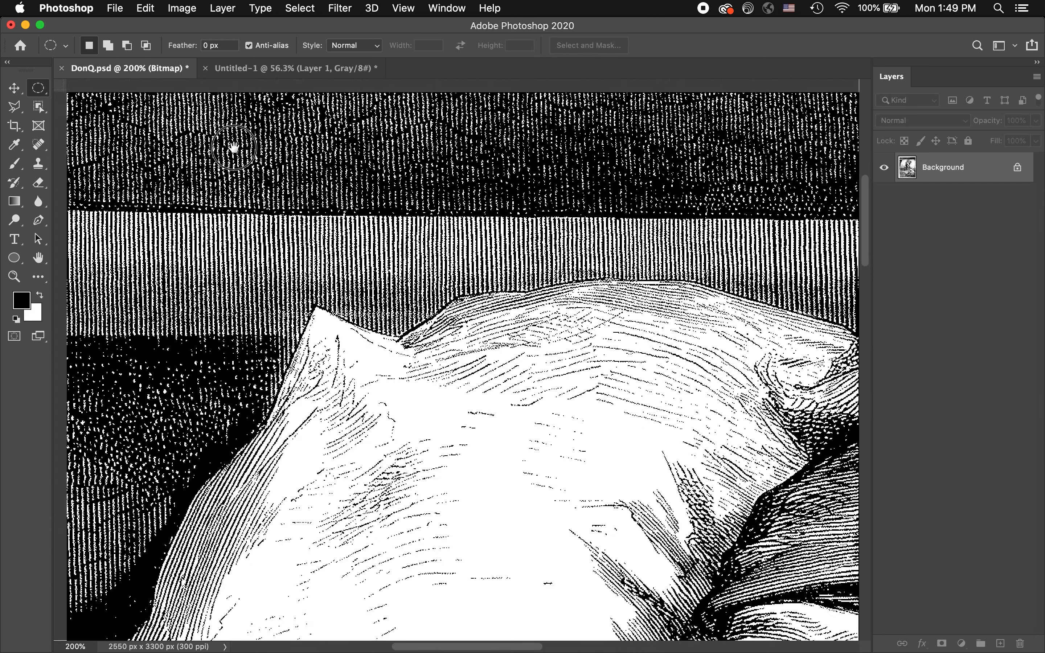
pyautogui.moveTo(234, 144); pyautogui.dragTo(286, 235)
pyautogui.press('super+r')
pyautogui.moveTo(235, 176); pyautogui.dragTo(331, 272)
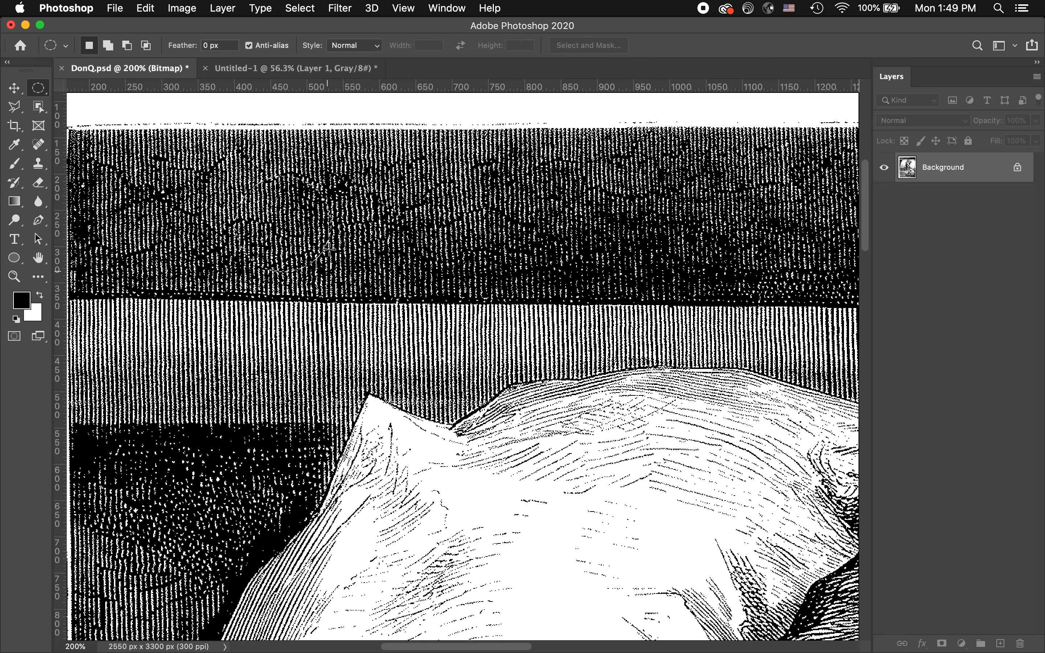
# Copy the dark hatched circle into the upper-left area of the grayscale document with the Move tool
pyautogui.click(14, 90)
pyautogui.moveTo(271, 218); pyautogui.dragTo(227, 72)
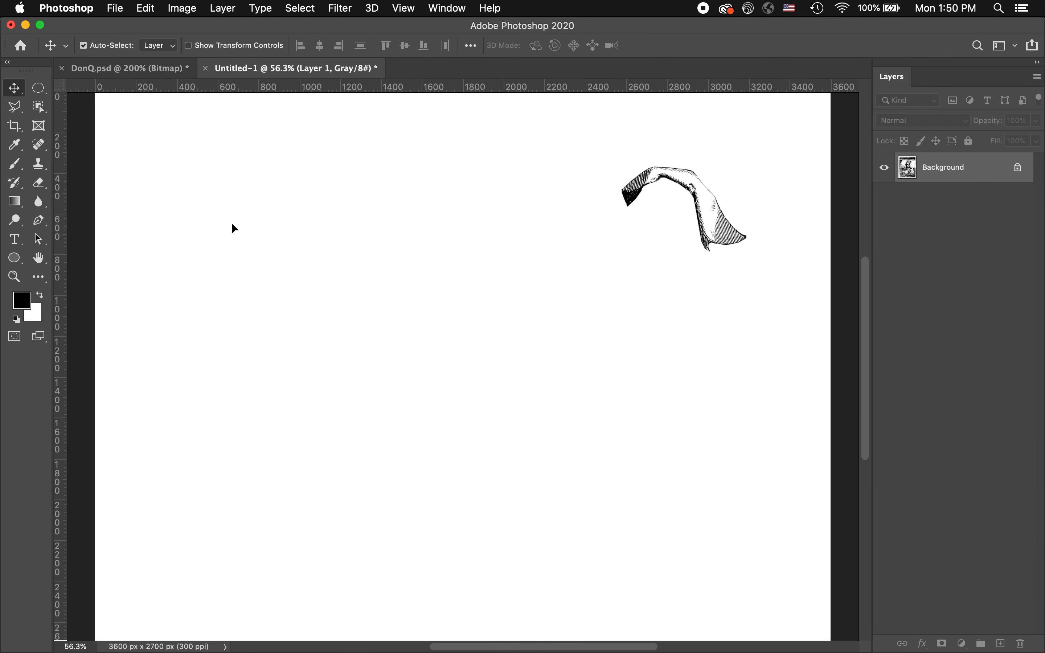
pyautogui.moveTo(232, 224); pyautogui.dragTo(241, 201)
pyautogui.press('super+space')
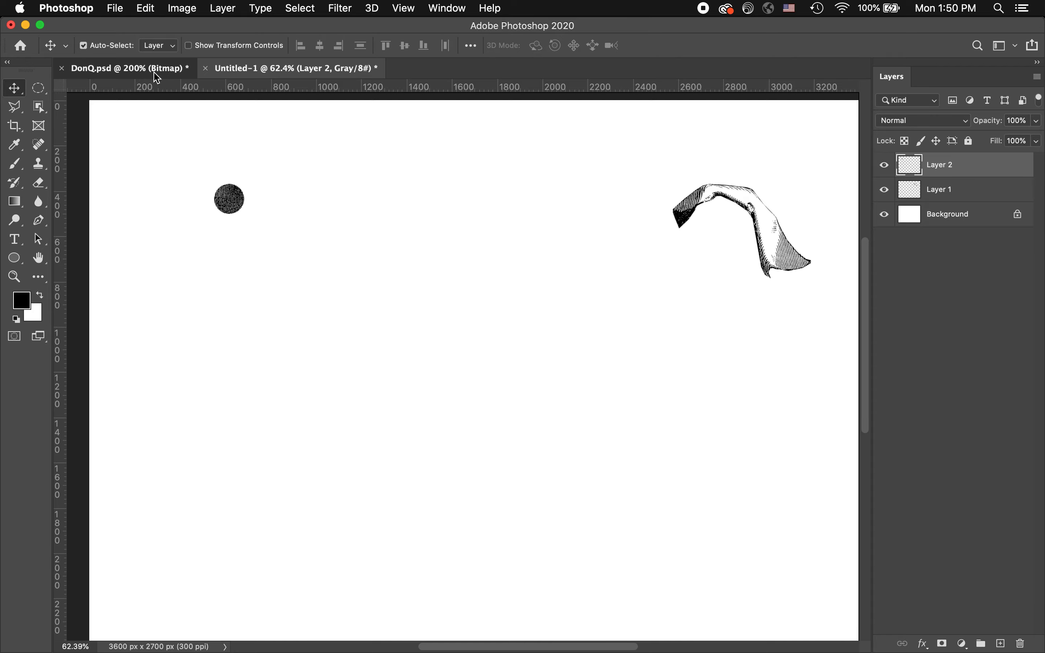
# Deselect the previous circle in DonQ.psd and select one about 155 px across in the lighter striped band below the dark wall
pyautogui.click(155, 73)
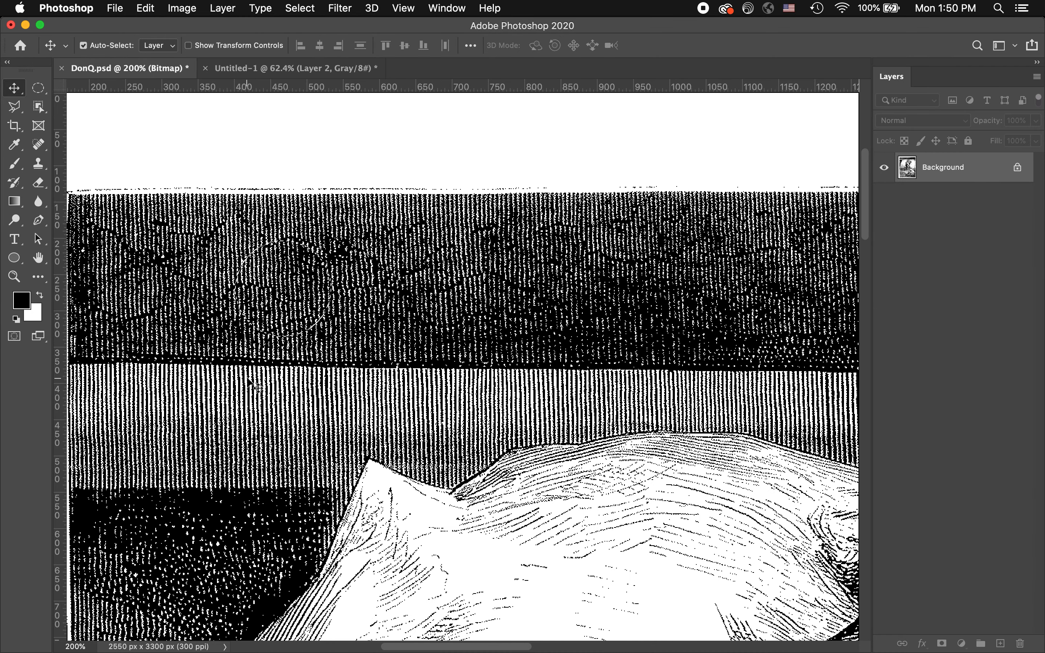
pyautogui.click(305, 7)
pyautogui.click(313, 40)
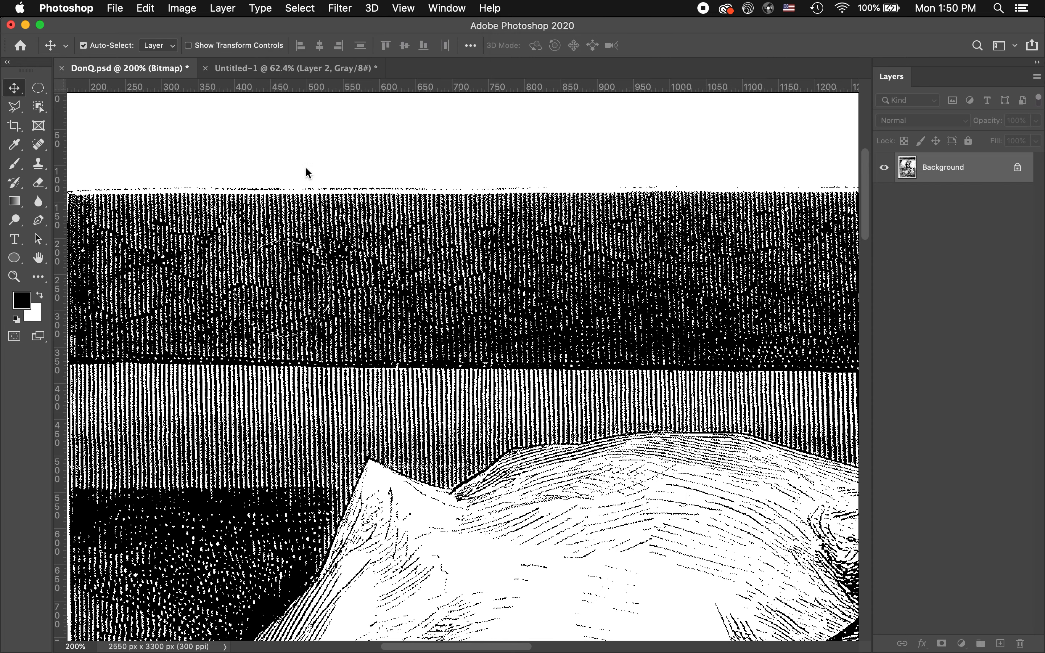
pyautogui.moveTo(182, 383); pyautogui.dragTo(201, 354)
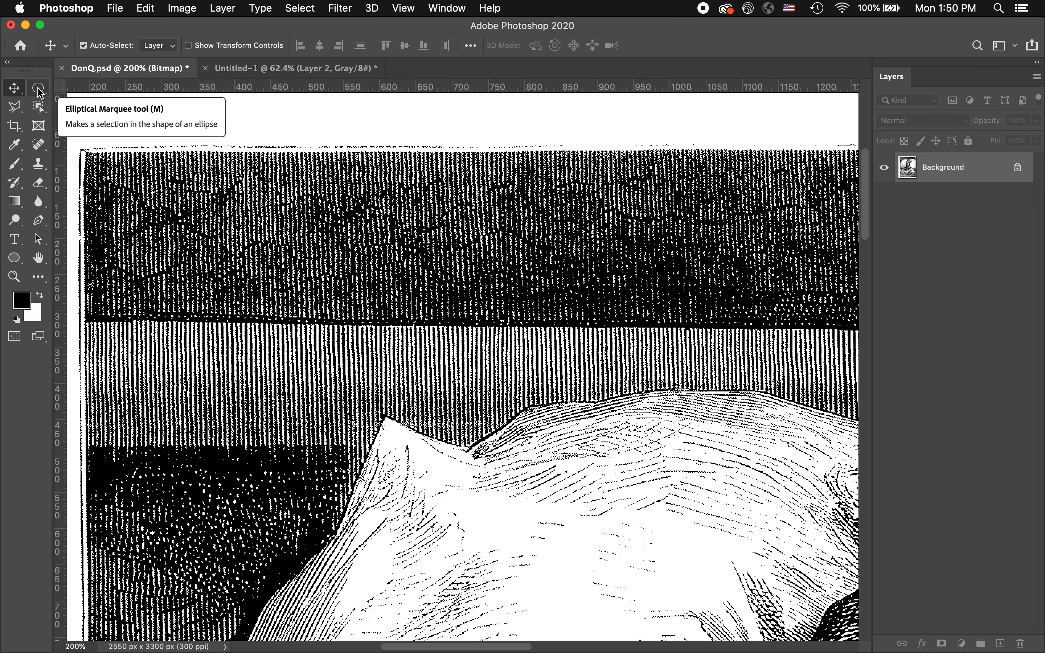
pyautogui.click(39, 89)
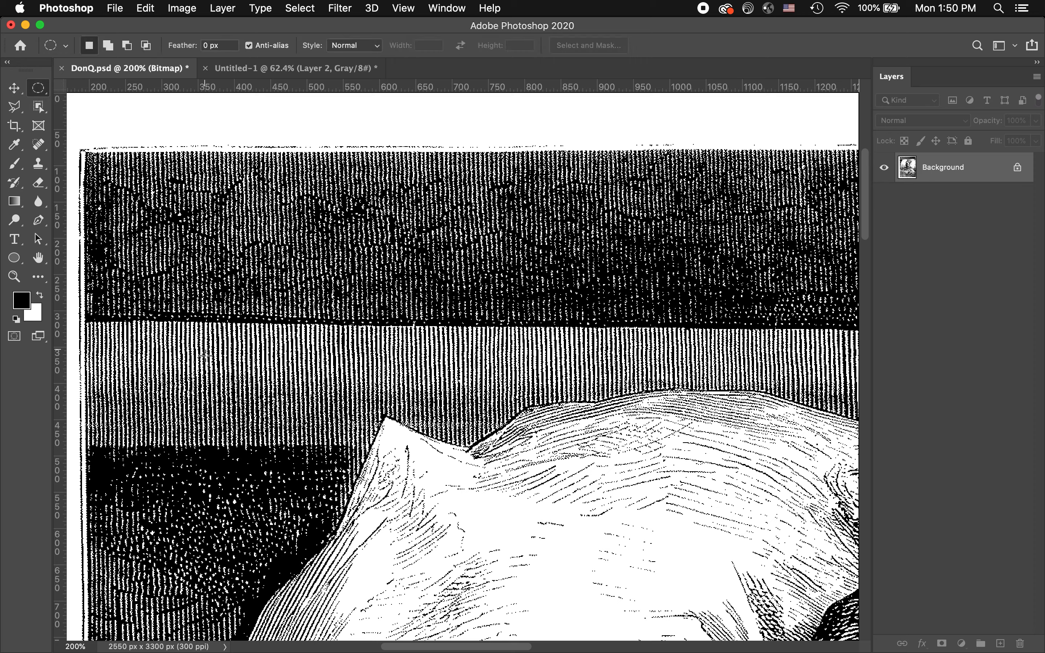
pyautogui.moveTo(189, 337); pyautogui.dragTo(256, 401)
pyautogui.moveTo(294, 435); pyautogui.dragTo(306, 449)
# Copy the striped circle into the grayscale document and place it directly below the dark hatched circle
pyautogui.click(14, 88)
pyautogui.moveTo(269, 329); pyautogui.dragTo(247, 69)
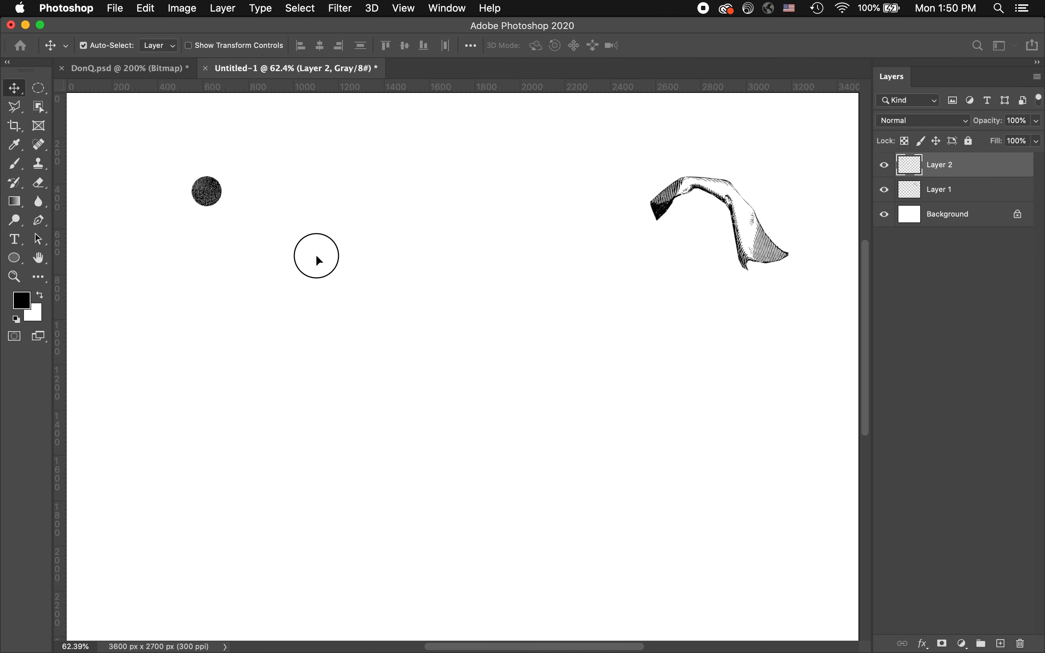
pyautogui.moveTo(301, 219); pyautogui.dragTo(220, 234)
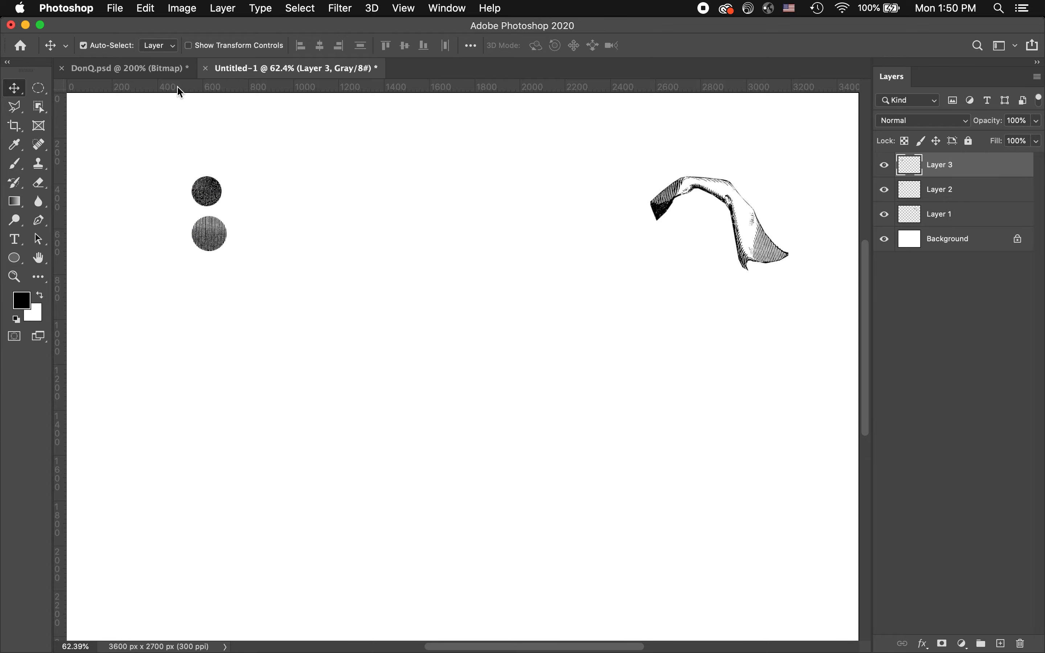
# Select a circle about 175 px across over the sparse curved lines on the upper pillow in DonQ.psd
pyautogui.click(160, 68)
pyautogui.scroll(-2, 362, 274)
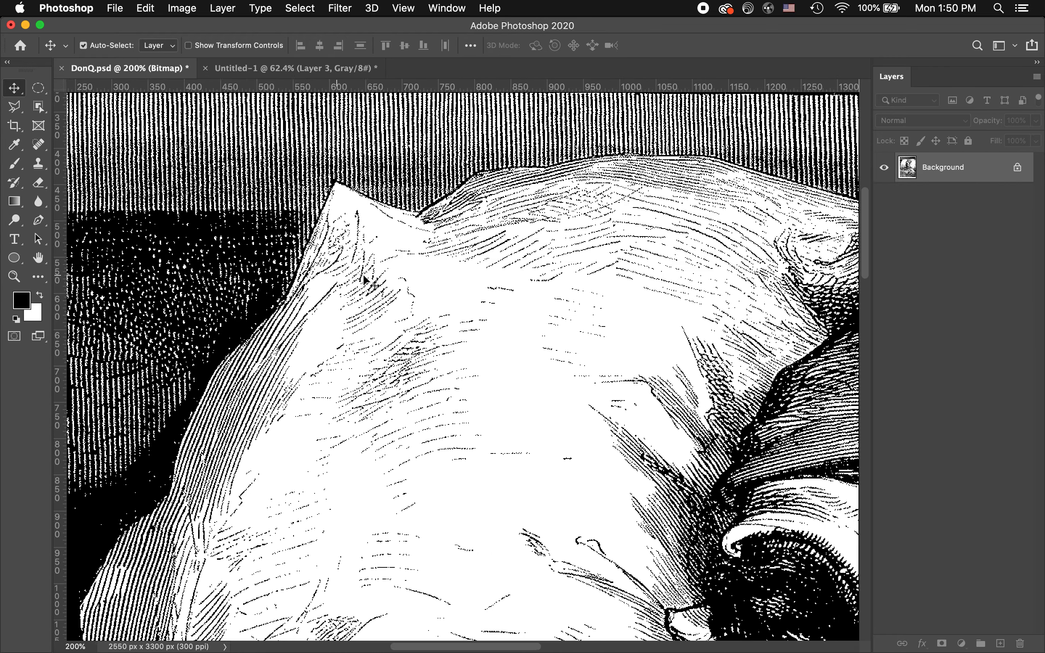
pyautogui.hscroll(5, 364, 276)
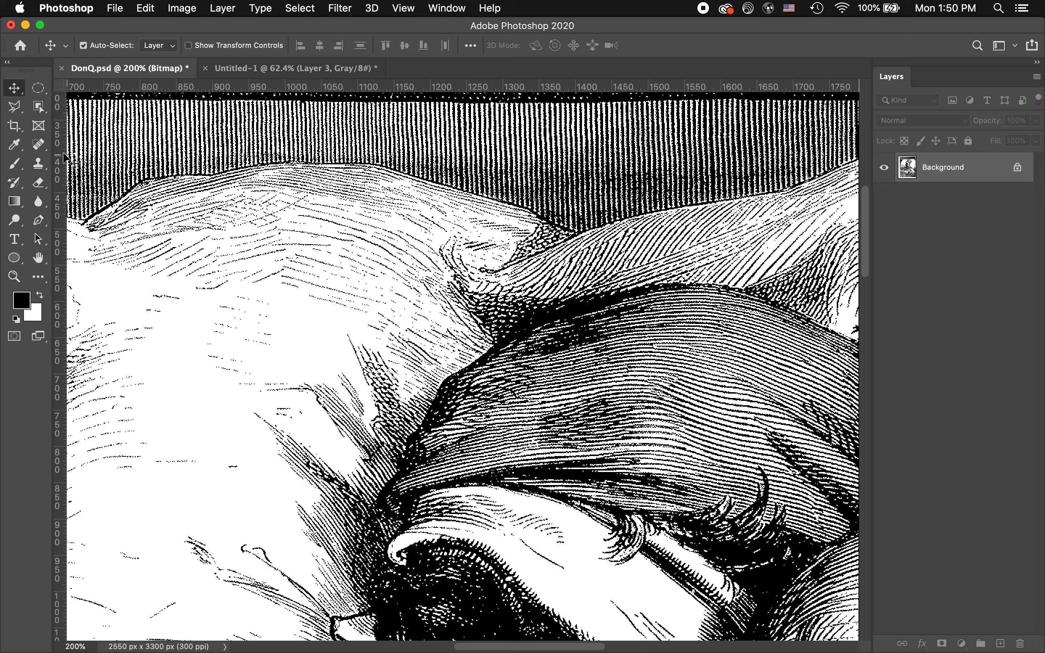
pyautogui.click(38, 88)
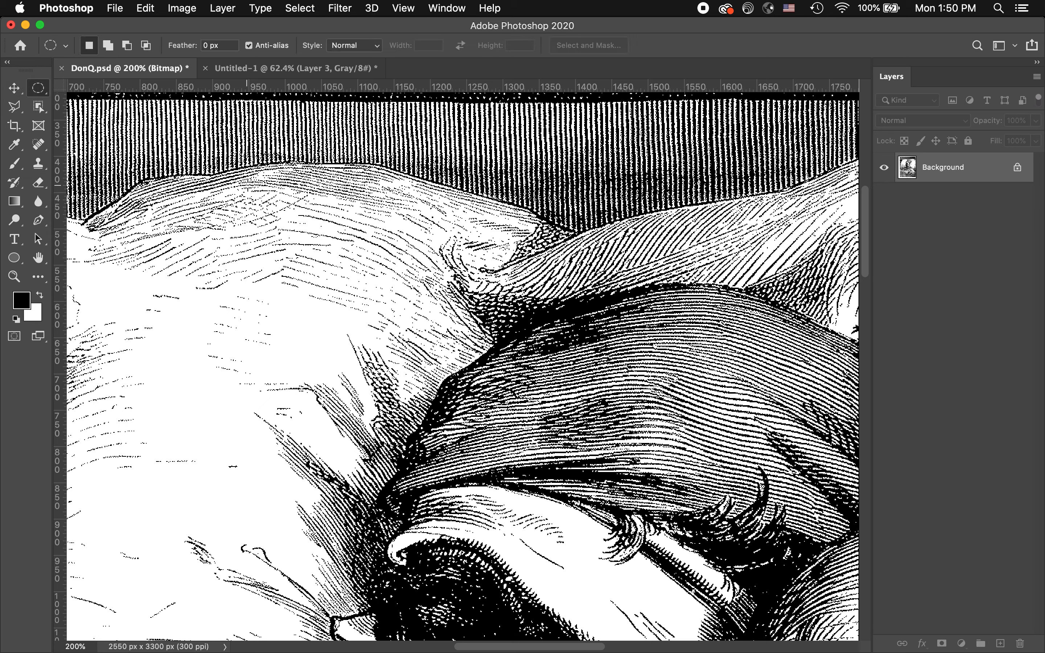
pyautogui.moveTo(248, 182); pyautogui.dragTo(376, 308)
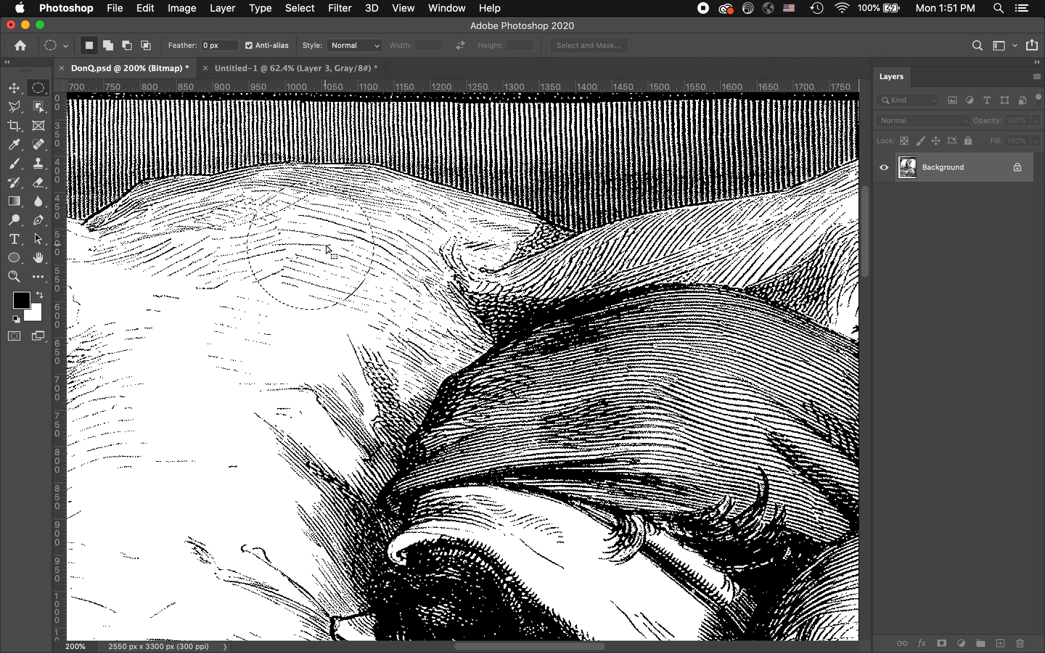
# Copy the sparsely lined pillow circle into the grayscale document, to the right of the dark hatched circle
pyautogui.click(14, 88)
pyautogui.moveTo(313, 216); pyautogui.dragTo(255, 197)
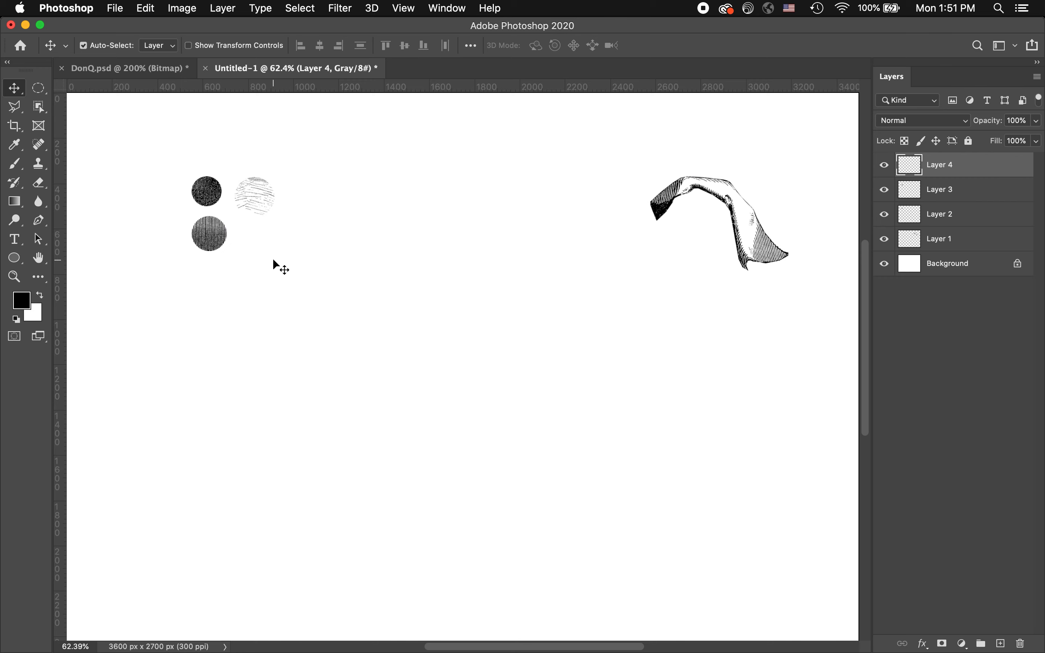
pyautogui.click(282, 267)
# Deselect the pillow circle in DonQ.psd and select a thin horizontal strip of the blanket below the upper hand with the Rectangular Marquee tool
pyautogui.click(149, 68)
pyautogui.press('super+d')
pyautogui.press('super+0')
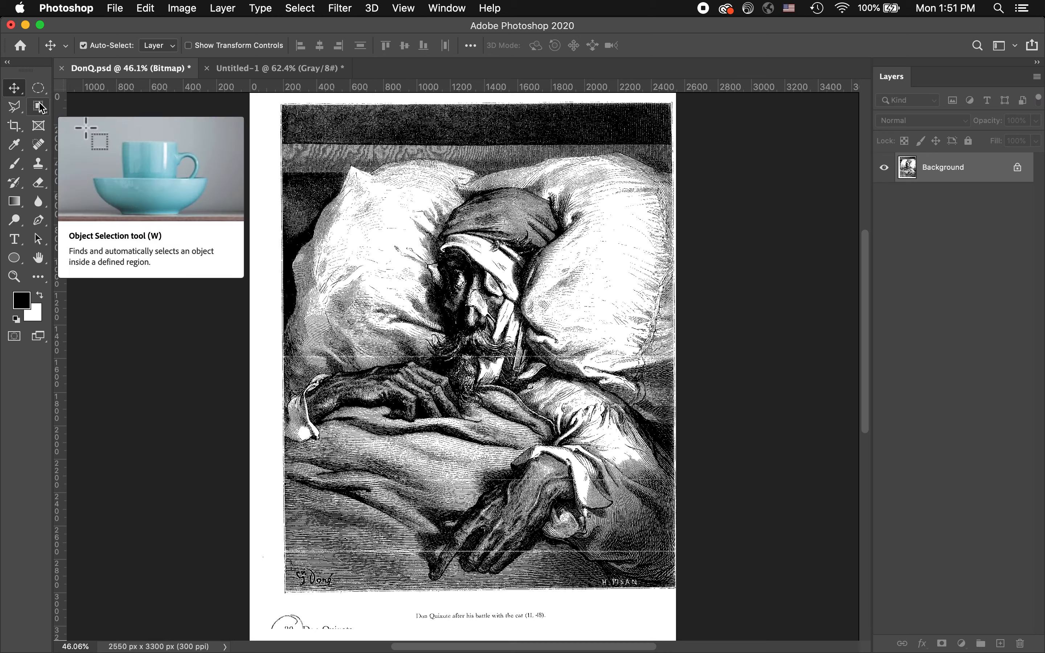
pyautogui.click(38, 91)
pyautogui.click(66, 88)
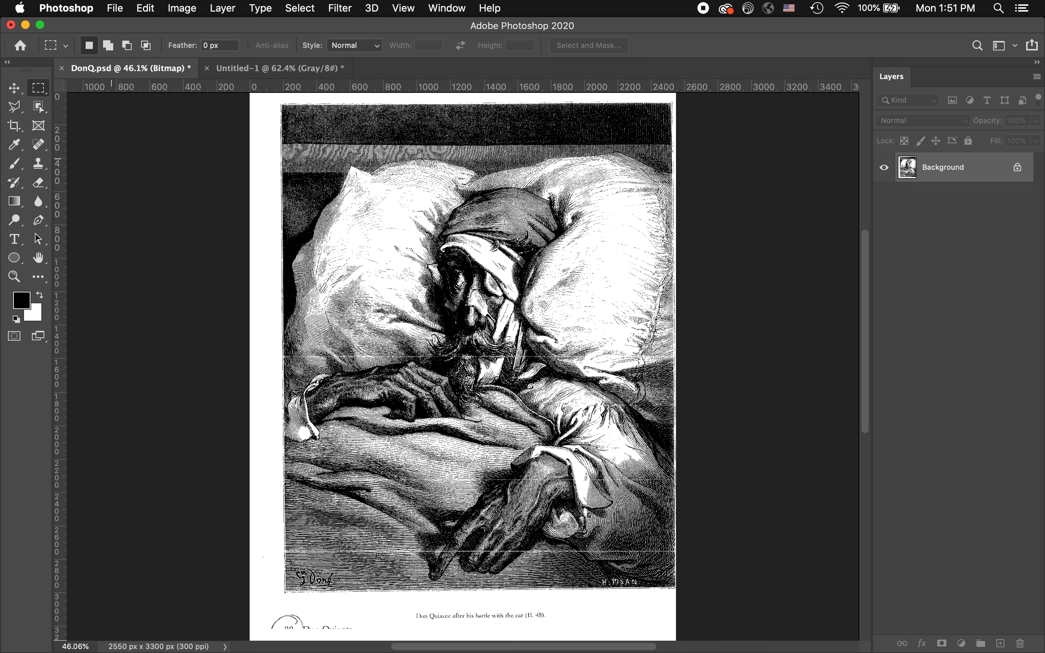
pyautogui.moveTo(312, 449); pyautogui.dragTo(486, 468)
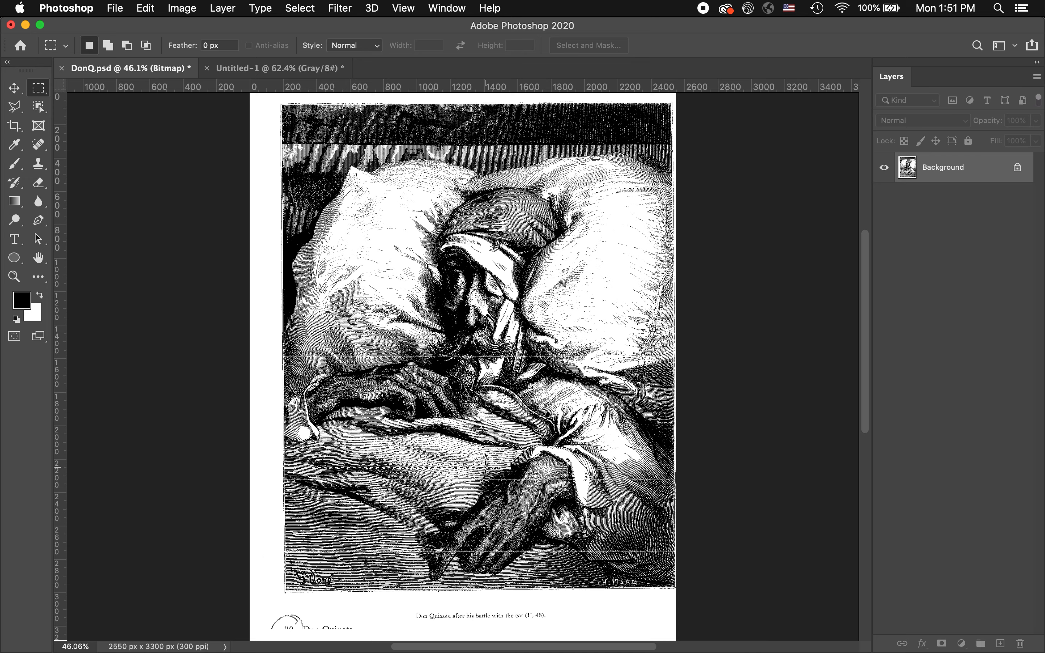
# Copy the blanket strip into the grayscale document and place it below the circle cutouts near the left edge
pyautogui.click(26, 89)
pyautogui.moveTo(379, 460); pyautogui.dragTo(312, 199)
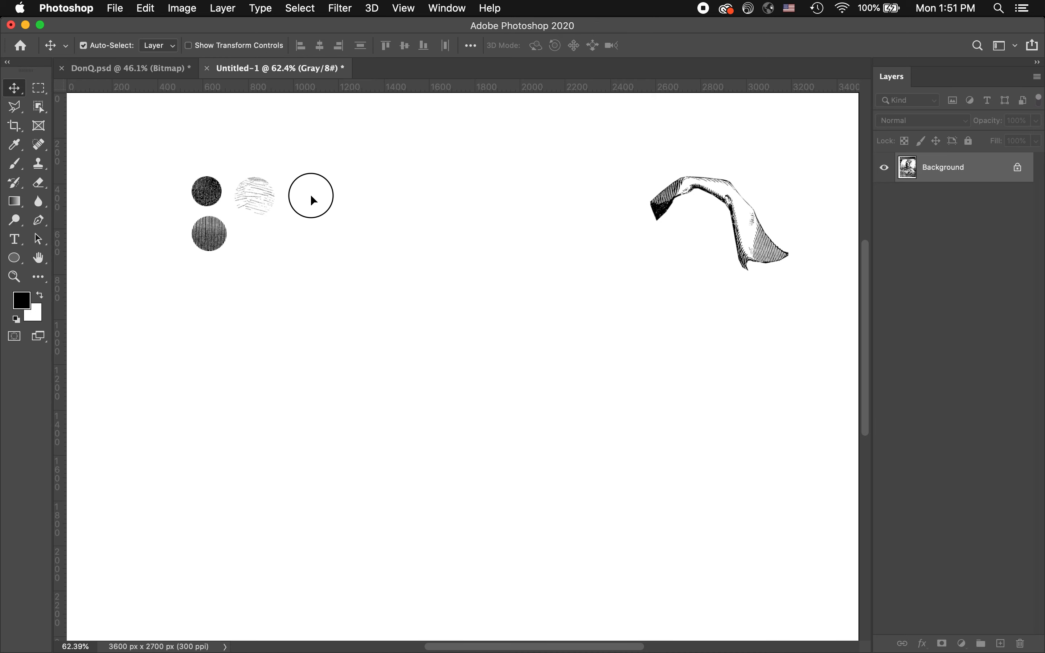
pyautogui.moveTo(270, 344); pyautogui.dragTo(188, 349)
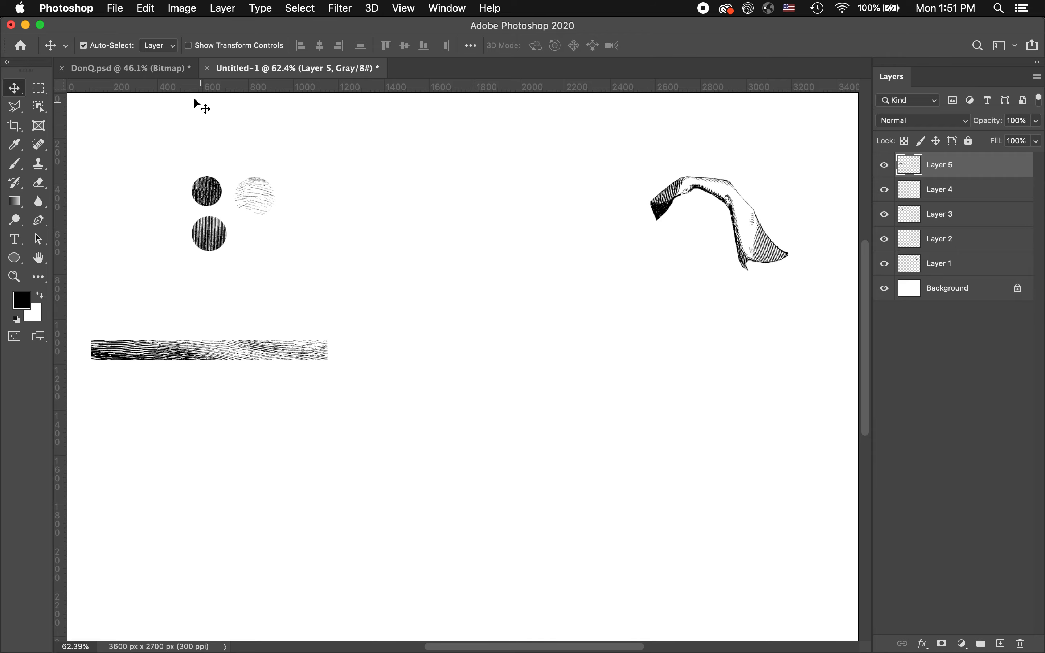
# Outline a narrow piece of the upper hand in DonQ.psd with the Polygonal Lasso tool
pyautogui.click(169, 69)
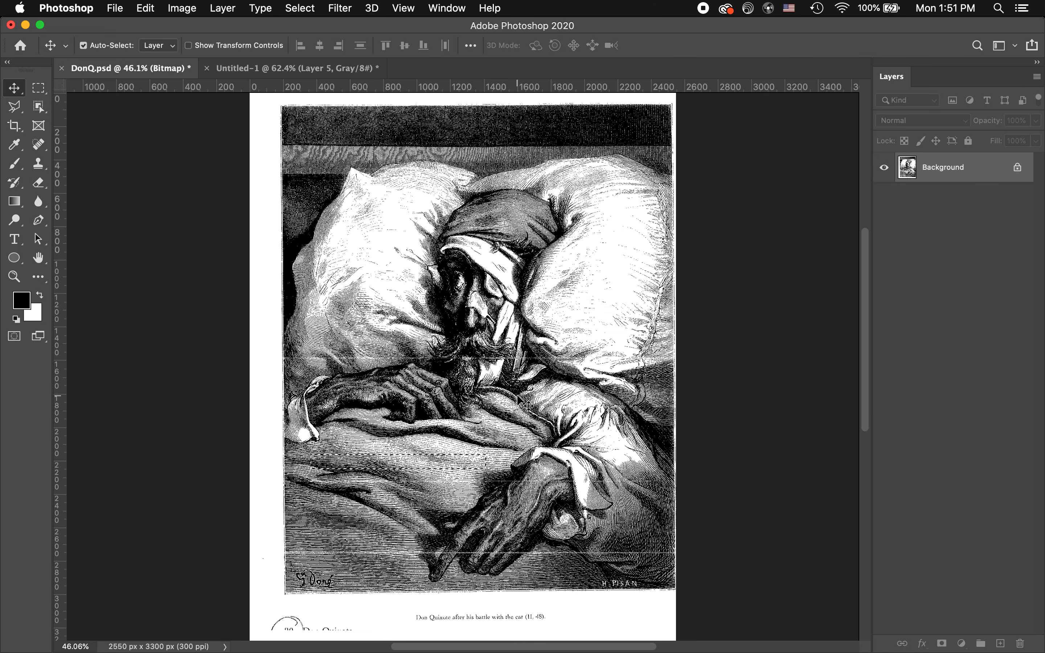
pyautogui.press('super+space')
pyautogui.moveTo(388, 363); pyautogui.dragTo(480, 396)
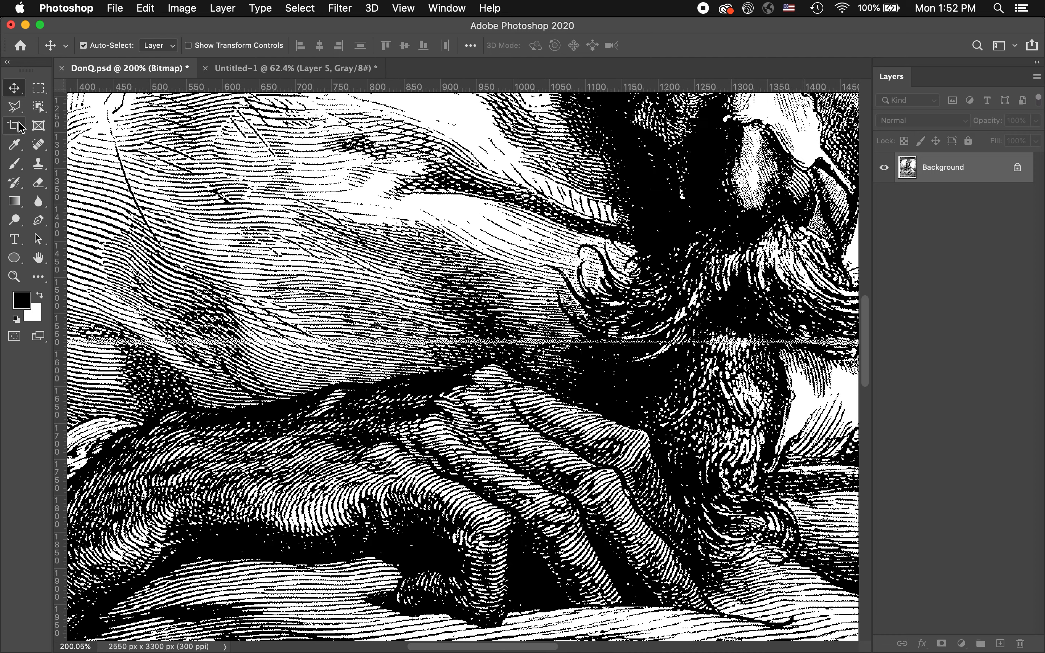
pyautogui.click(14, 106)
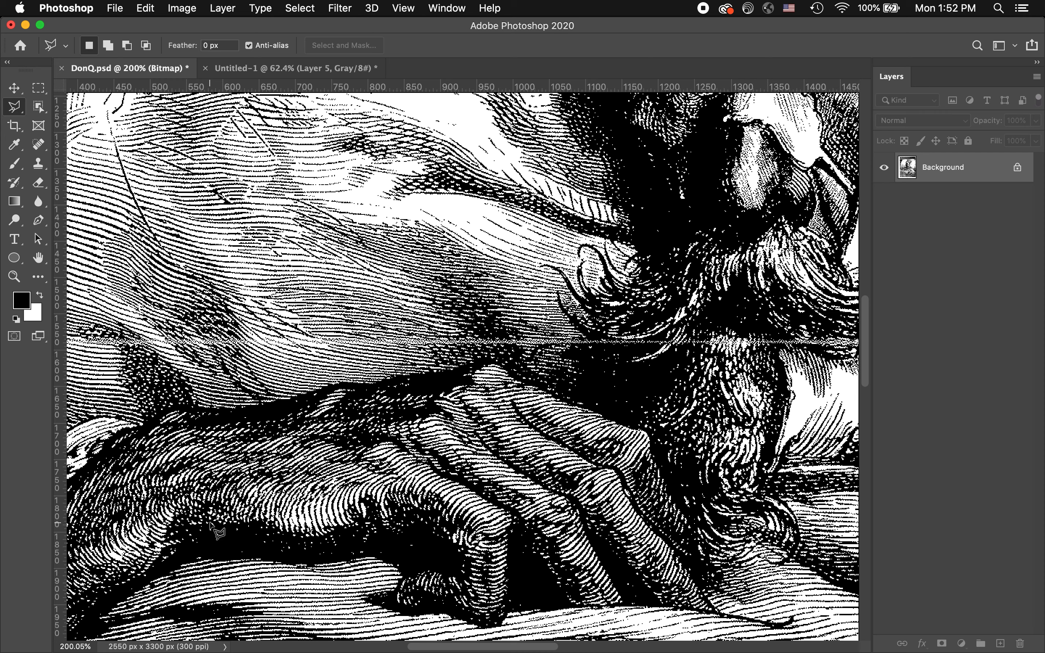
pyautogui.moveTo(207, 524)
pyautogui.mouseDown()
pyautogui.moveTo(211, 478)
pyautogui.moveTo(234, 470)
pyautogui.moveTo(289, 490)
pyautogui.moveTo(366, 495)
pyautogui.moveTo(365, 477)
pyautogui.moveTo(392, 464)
pyautogui.moveTo(486, 492)
pyautogui.moveTo(509, 542)
pyautogui.moveTo(456, 540)
pyautogui.moveTo(408, 512)
pyautogui.moveTo(303, 532)
pyautogui.moveTo(255, 518)
pyautogui.mouseUp()
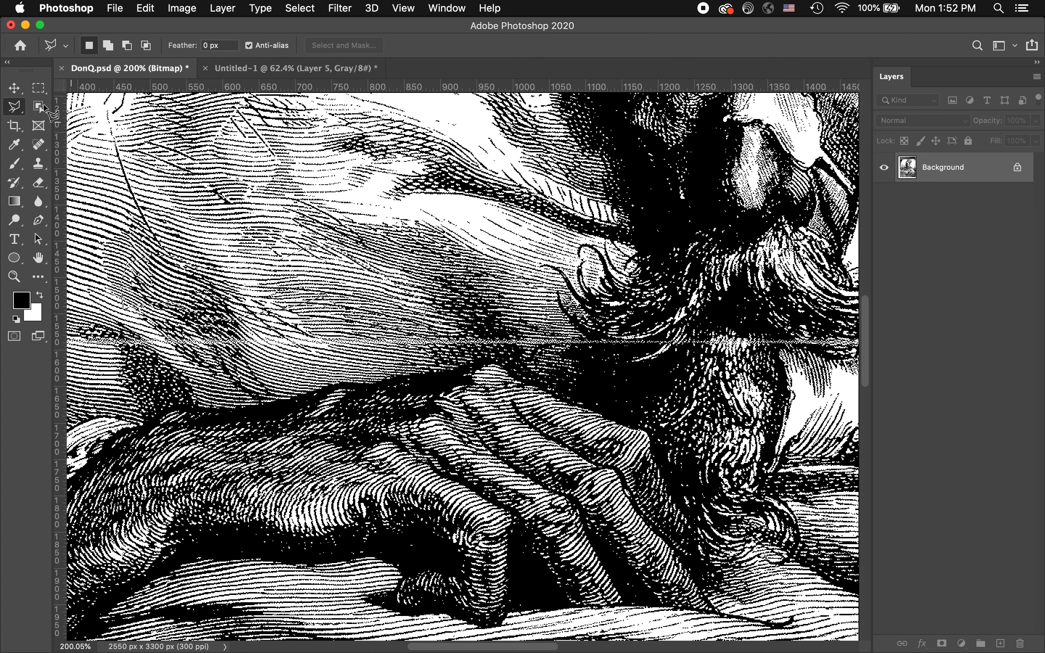
# Try to carry the selected hand piece over into the grayscale document with the Move tool
pyautogui.press('v')
pyautogui.moveTo(286, 468); pyautogui.dragTo(250, 30)
pyautogui.moveTo(258, 70); pyautogui.dragTo(530, 327)
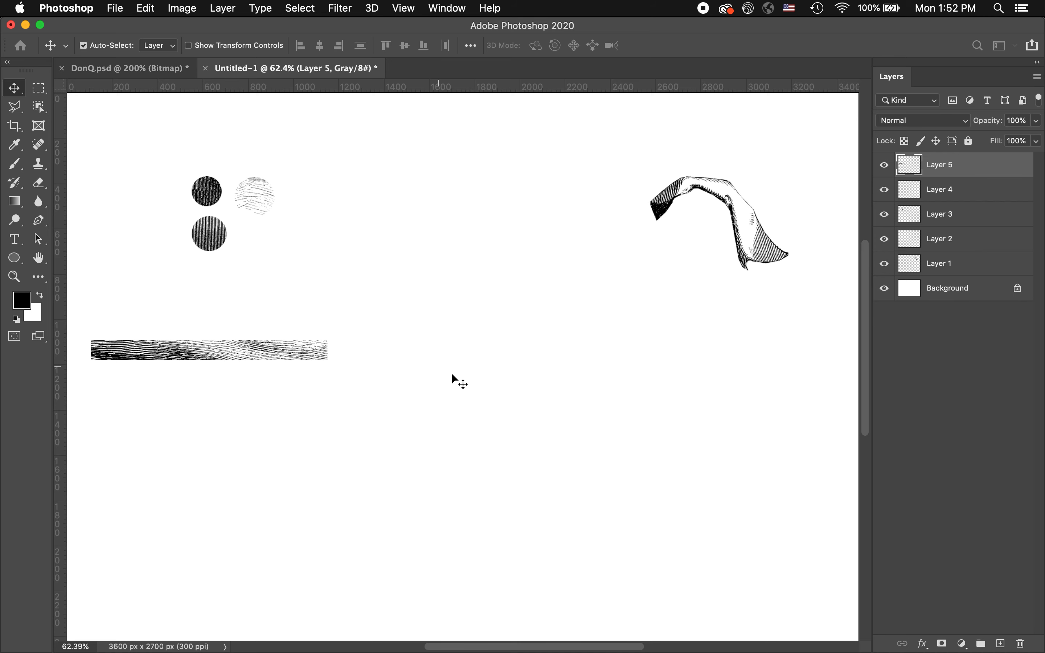
pyautogui.scroll(-5, 509, 309)
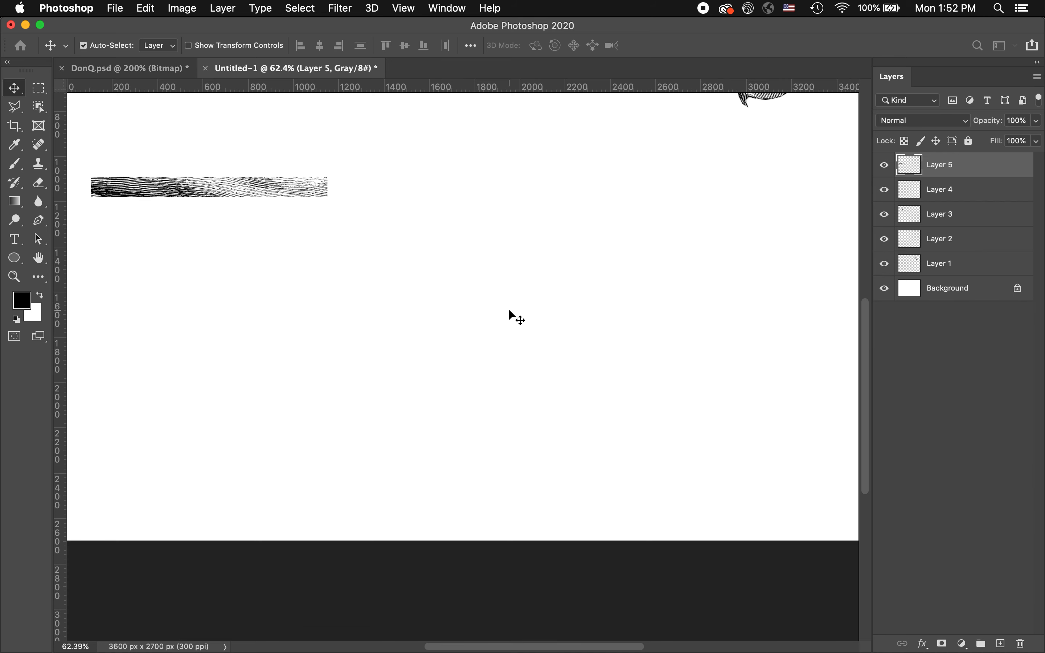
pyautogui.scroll(8, 509, 309)
pyautogui.scroll(-4, 509, 309)
pyautogui.scroll(3, 509, 308)
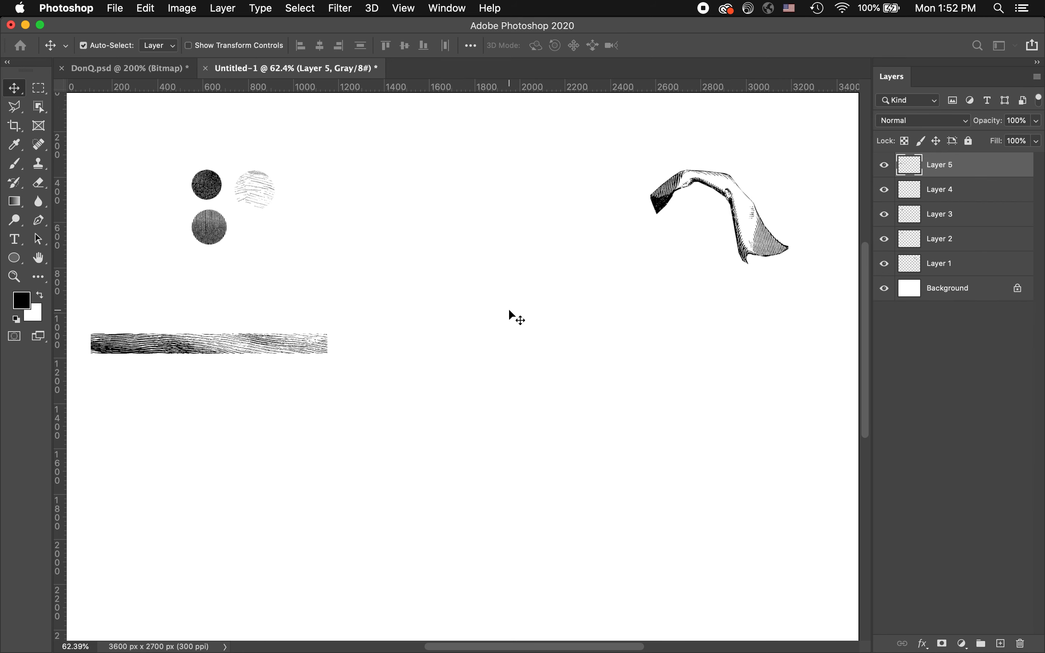
# Copy the hand piece from DonQ.psd into the grayscale document, between the circle swatches and the drapery cutout
pyautogui.click(153, 70)
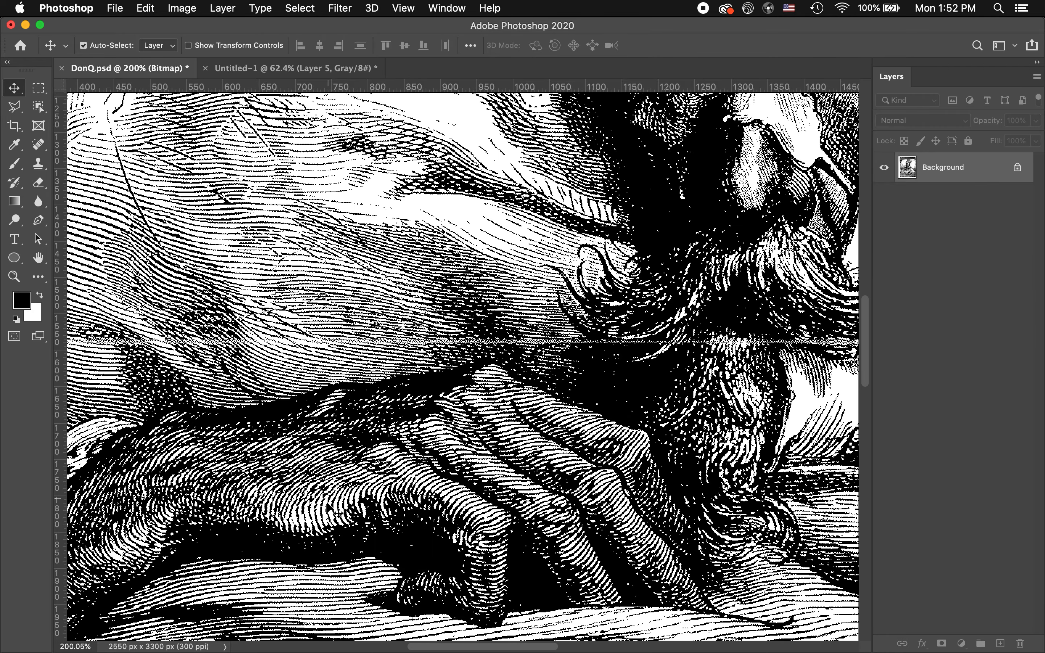
pyautogui.moveTo(331, 503); pyautogui.dragTo(363, 367)
pyautogui.press('super+z')
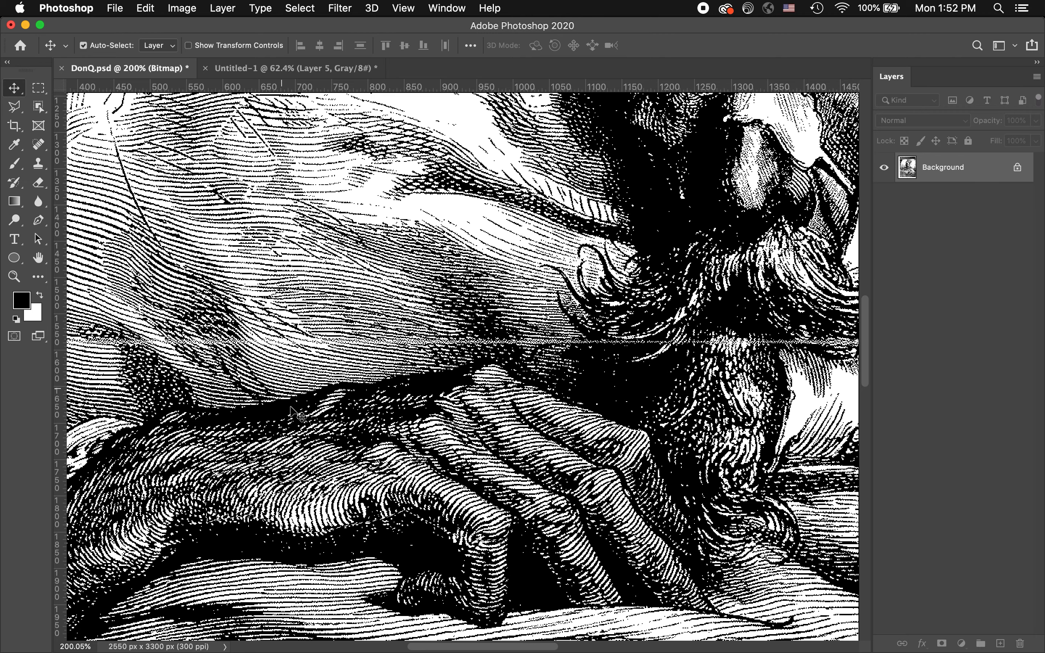
pyautogui.moveTo(300, 514); pyautogui.dragTo(405, 286)
pyautogui.moveTo(492, 347); pyautogui.dragTo(476, 201)
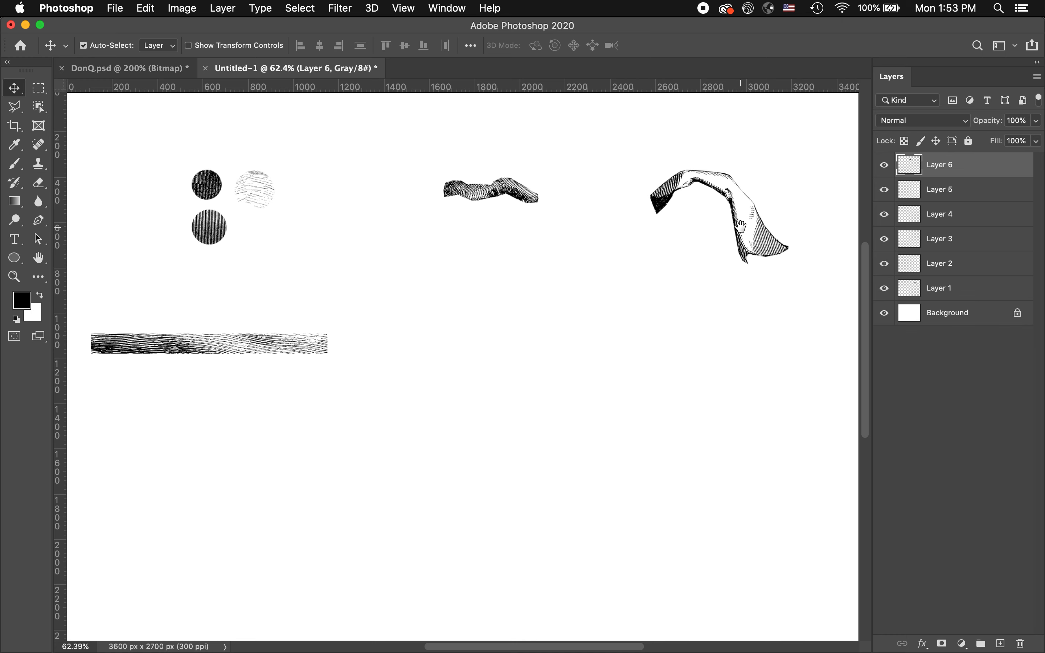
# Examine the edges and hatching of the drapery cutout at 200% magnification
pyautogui.press('super+equal')
pyautogui.press('super+equal')
pyautogui.press('super+equal')
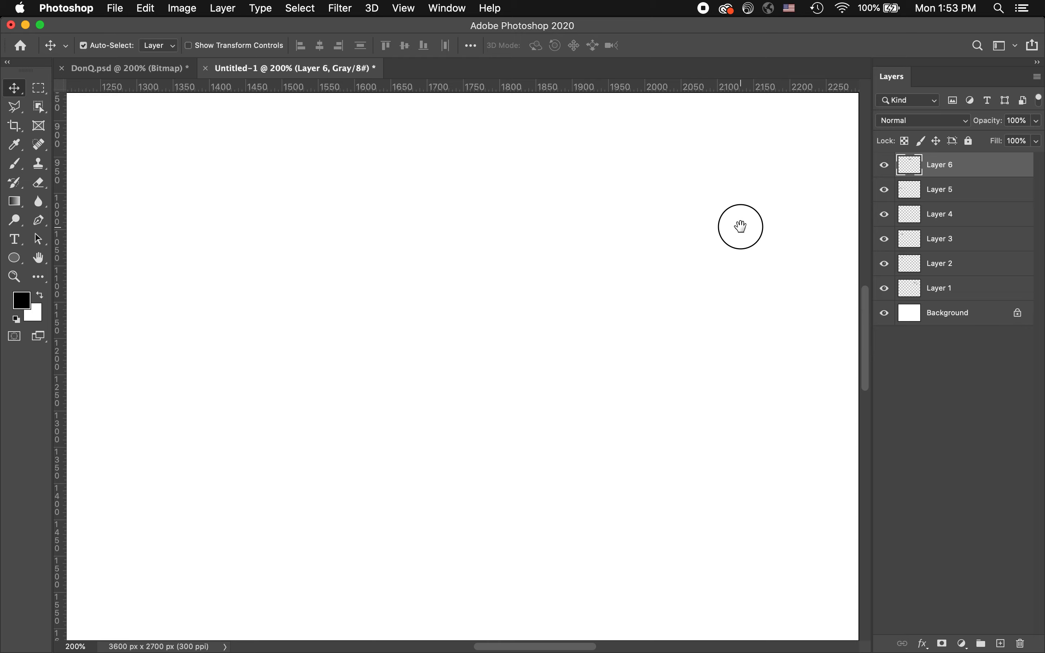
pyautogui.moveTo(435, 414); pyautogui.dragTo(428, 423)
pyautogui.moveTo(605, 277); pyautogui.dragTo(555, 475)
pyautogui.moveTo(586, 339); pyautogui.dragTo(600, 233)
pyautogui.moveTo(505, 356); pyautogui.dragTo(346, 443)
pyautogui.moveTo(614, 373)
pyautogui.mouseDown()
pyautogui.moveTo(579, 401)
pyautogui.moveTo(391, 335)
pyautogui.mouseUp()
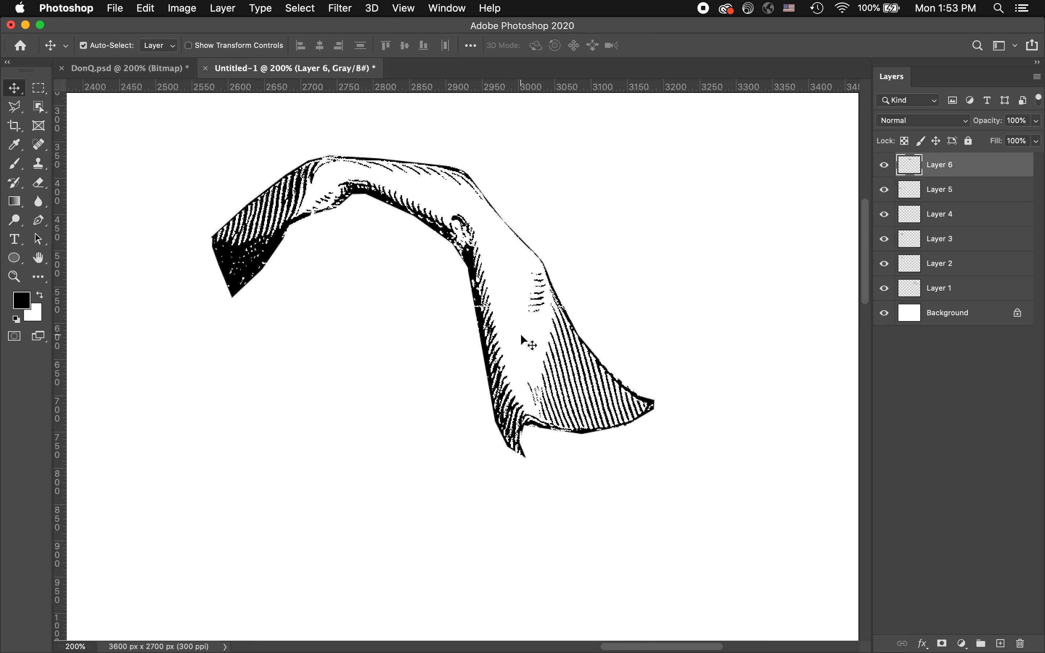
# Move the drapery cutout closer to the upper right corner of the grayscale document
pyautogui.press('super+minus')
pyautogui.press('super+minus')
pyautogui.click(486, 354)
pyautogui.moveTo(486, 354)
pyautogui.mouseDown()
pyautogui.moveTo(543, 298)
pyautogui.moveTo(537, 311)
pyautogui.mouseUp()
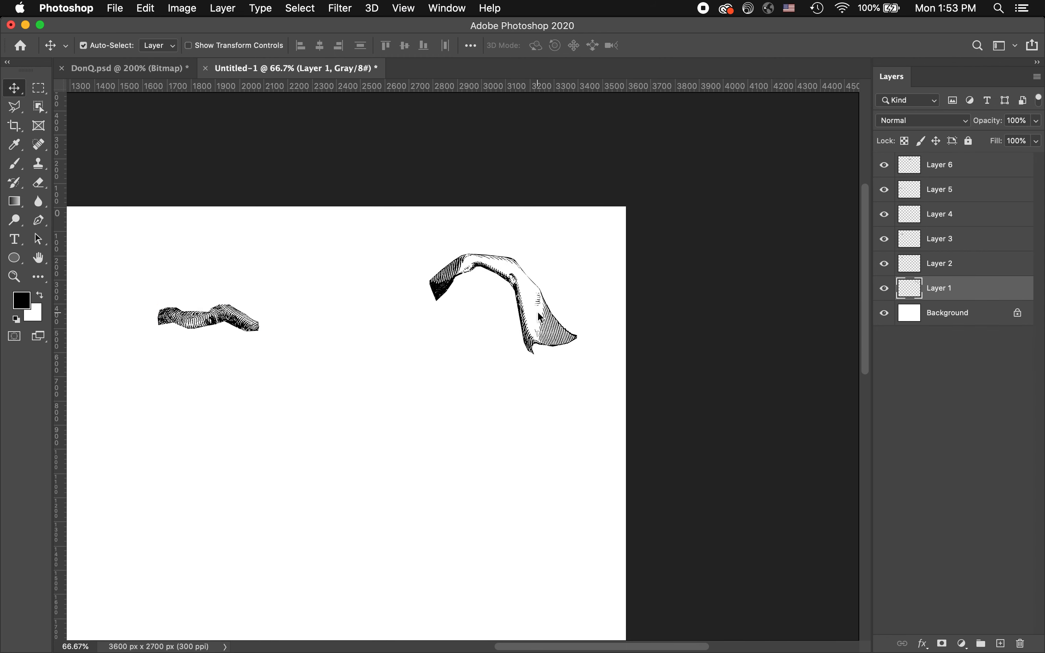
pyautogui.moveTo(526, 305)
pyautogui.mouseDown()
pyautogui.moveTo(544, 273)
pyautogui.moveTo(537, 292)
pyautogui.mouseUp()
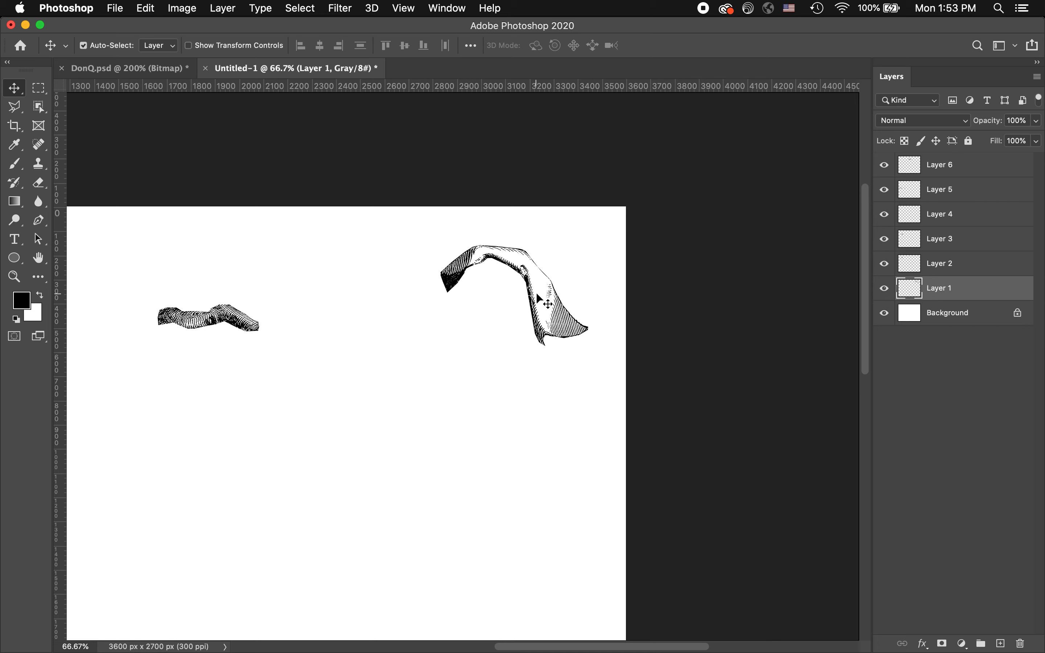
# Try out three duplicates of the drapery cutout staggered diagonally down to its left, and undo them
pyautogui.moveTo(541, 291); pyautogui.dragTo(495, 357)
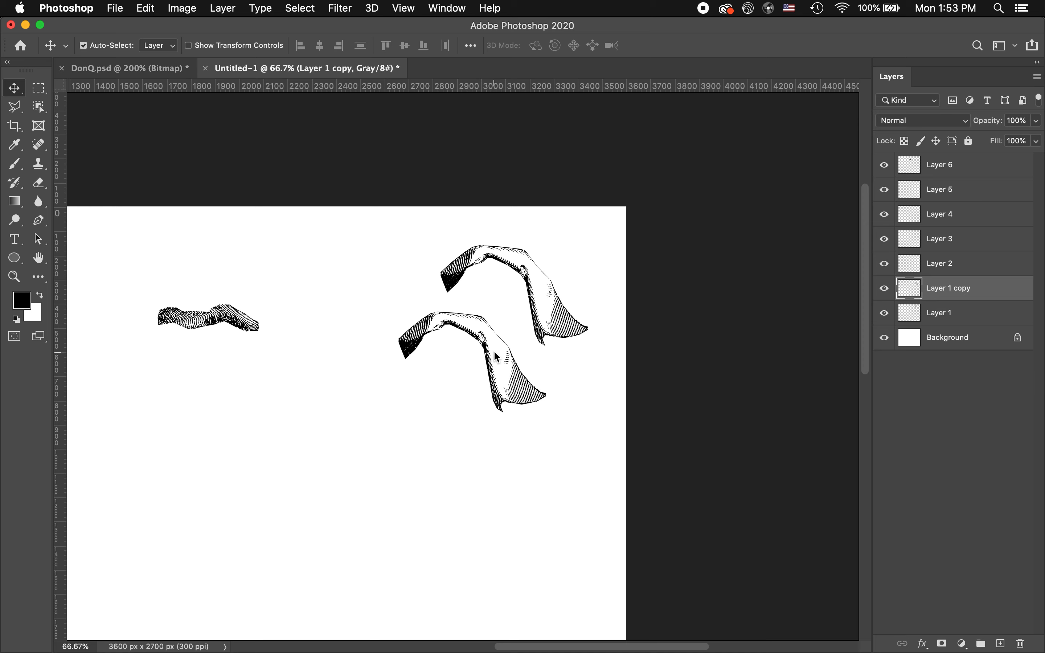
pyautogui.moveTo(493, 351); pyautogui.dragTo(430, 458)
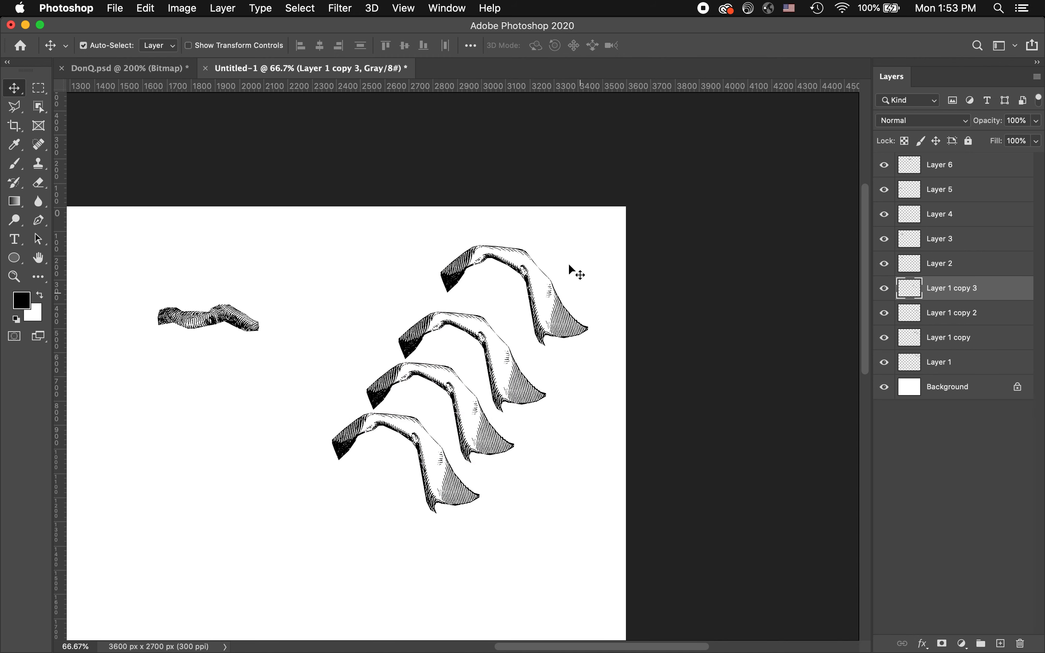
pyautogui.press('super+z')
pyautogui.press('super+z')
pyautogui.press('super+z')
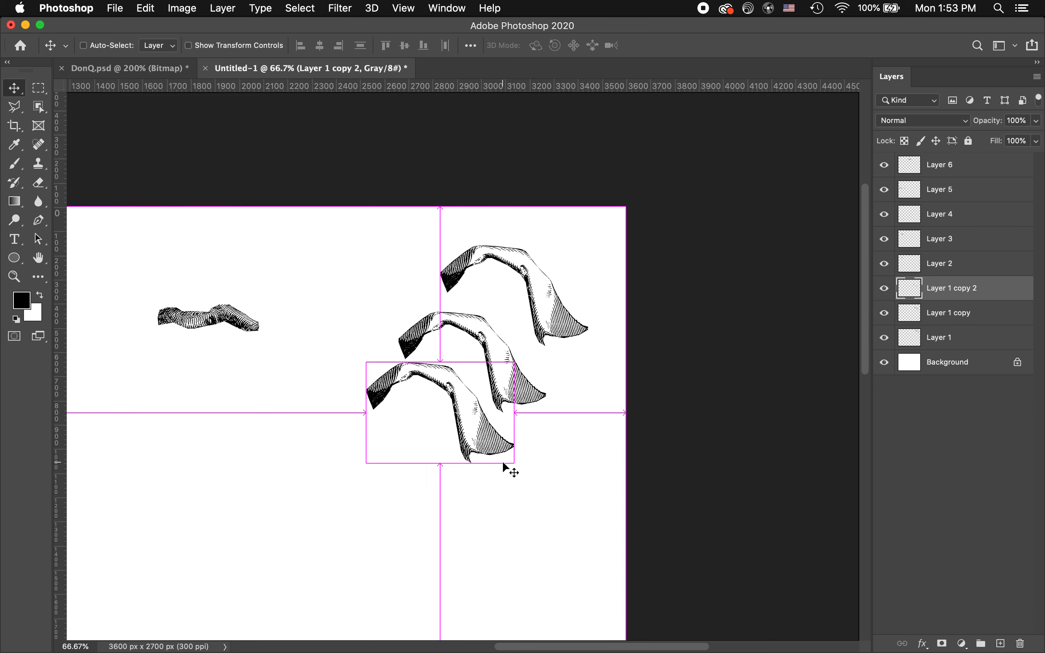
pyautogui.rightClick(579, 460)
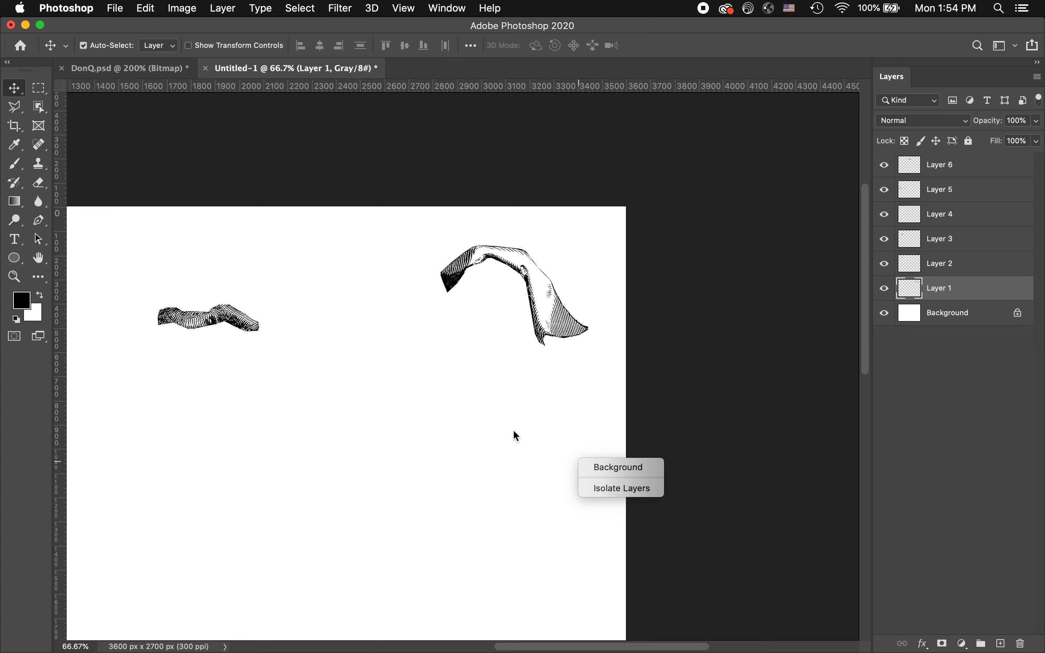
pyautogui.press('Escape')
# Move the drapery cutout slightly down and to the left, and toggle the visibility of Layer 1 off and on
pyautogui.moveTo(466, 450); pyautogui.dragTo(614, 420)
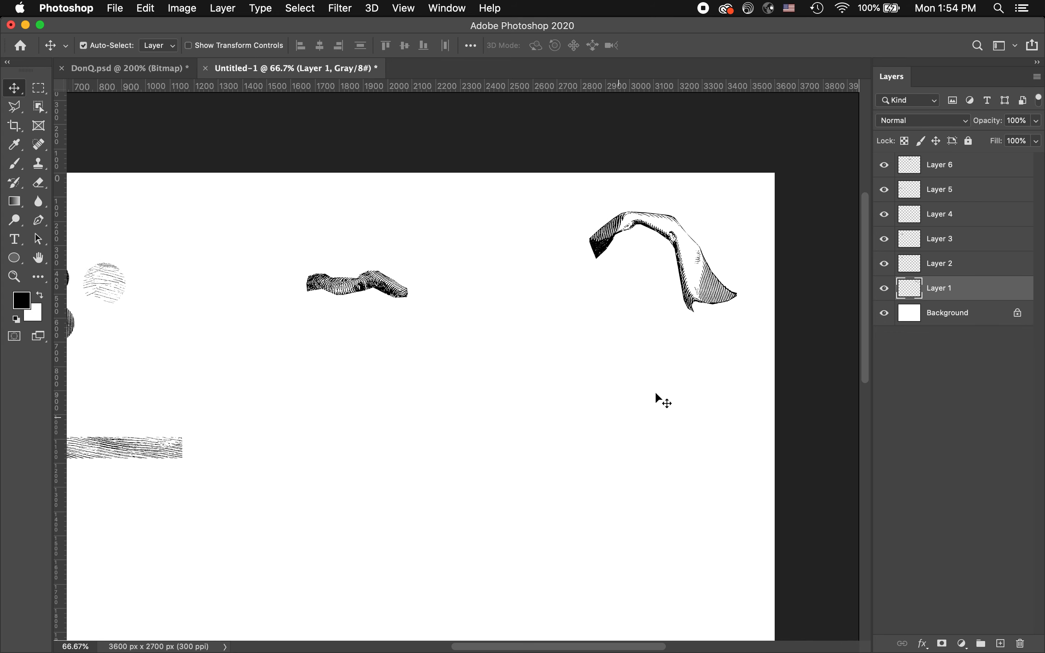
pyautogui.moveTo(715, 287); pyautogui.dragTo(666, 316)
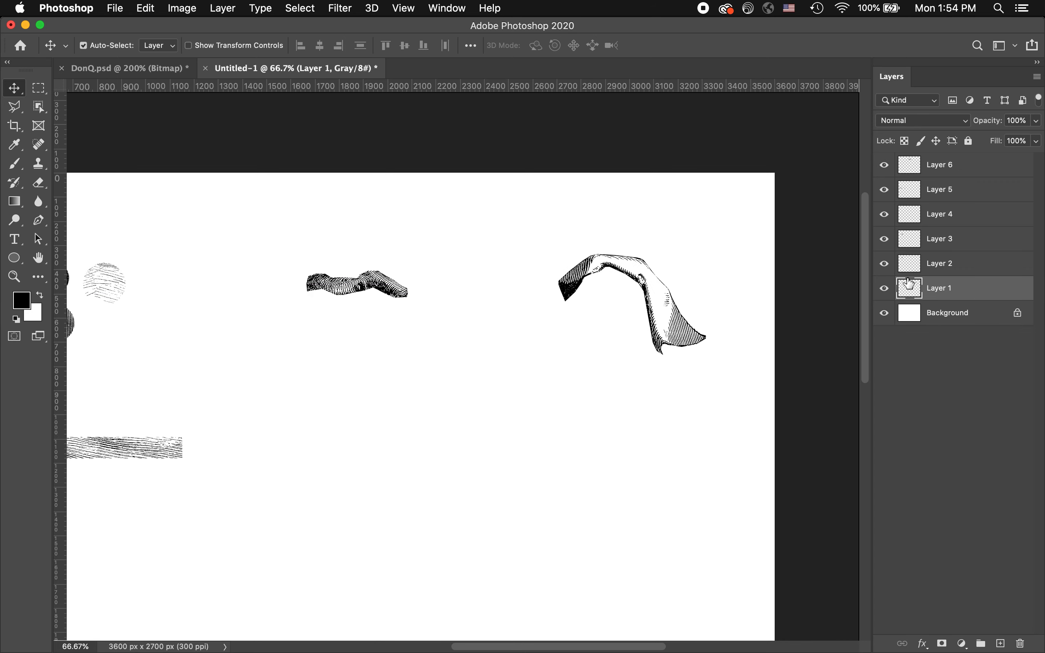
pyautogui.click(885, 290)
pyautogui.click(885, 290)
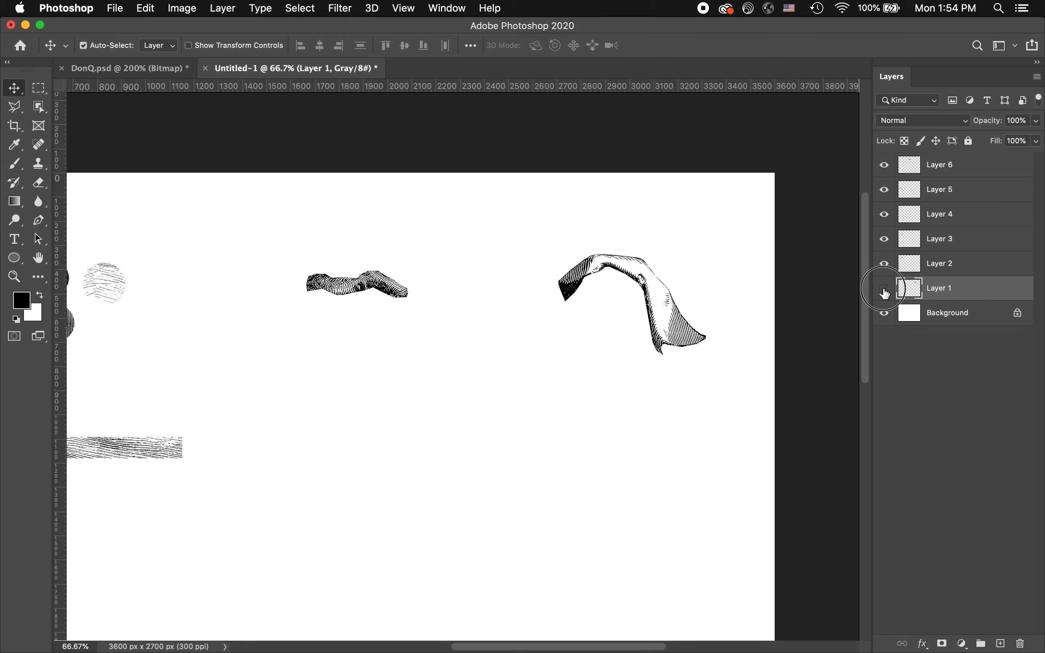